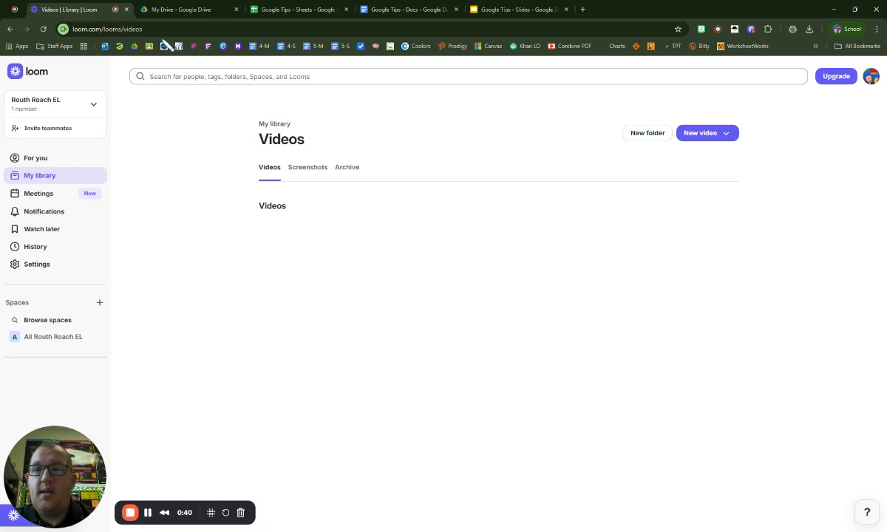
# Step: Switch to My Drive in Google Drive and enlarge the page for easier reading
pyautogui.click(176, 10)
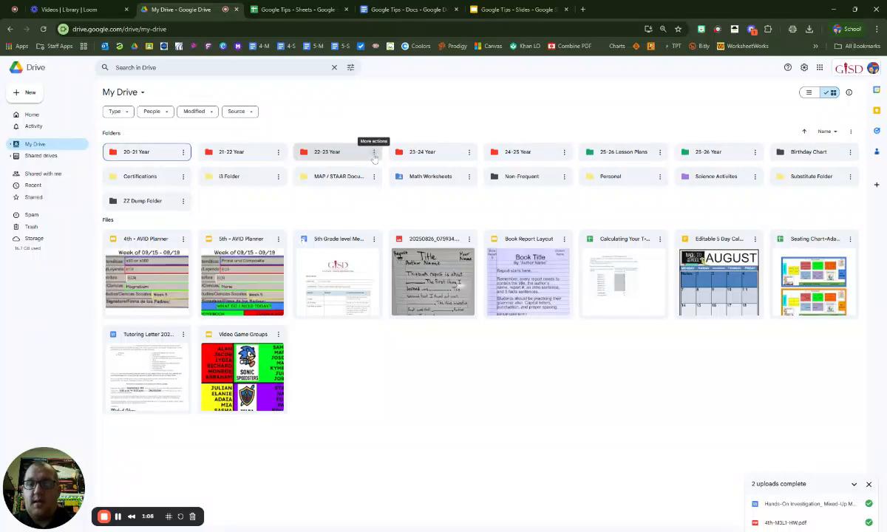
pyautogui.hotkey('ctrl', '+')
pyautogui.hotkey('ctrl', '+')
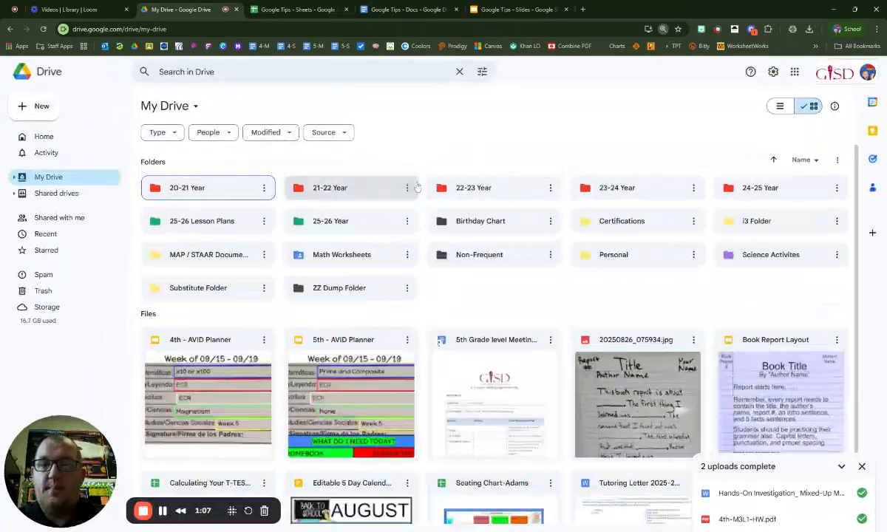
# Step: View the organizing options and folder colors for the 22-23 Year folder, leaving its color as is
pyautogui.click(551, 190)
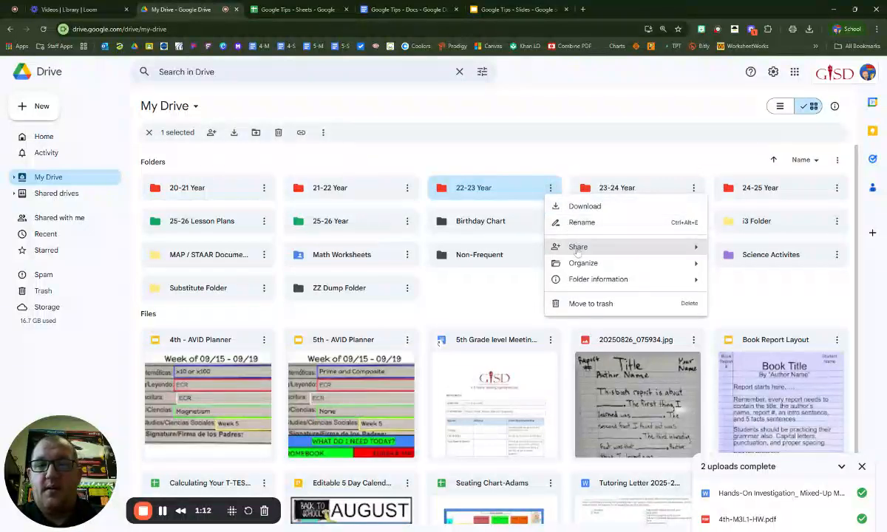
pyautogui.moveTo(589, 270)
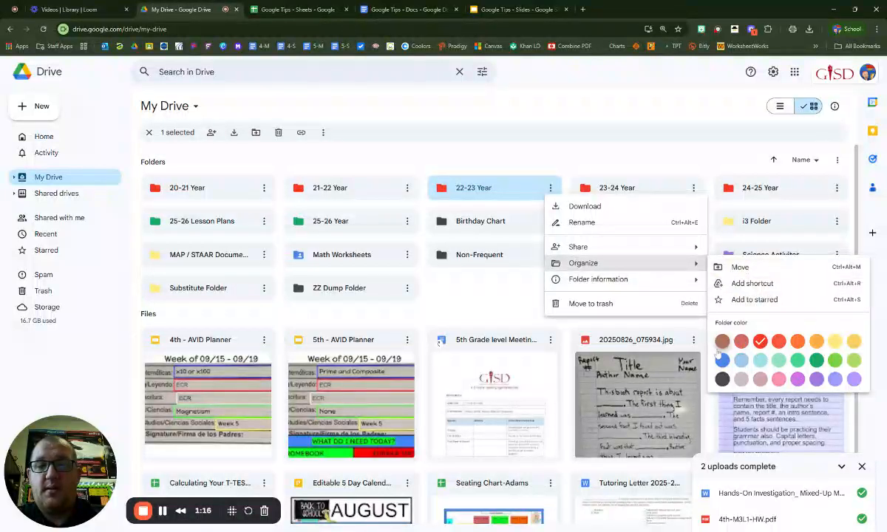
pyautogui.click(570, 154)
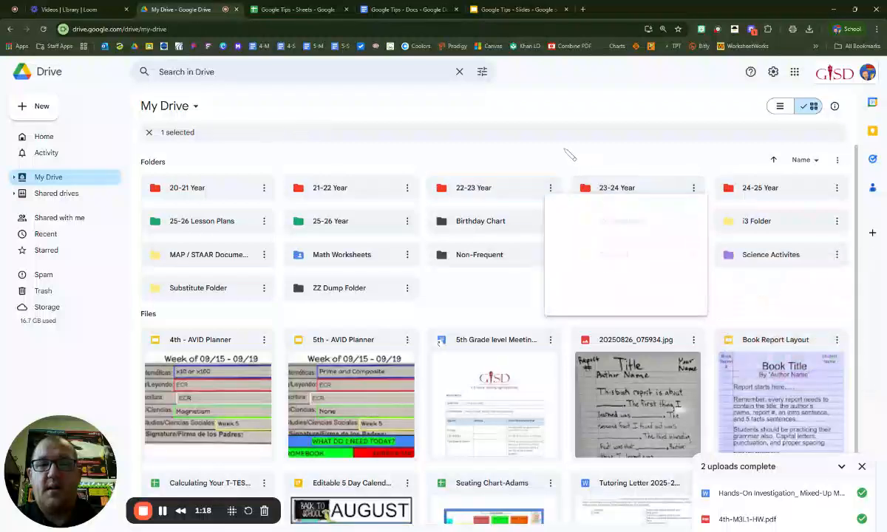
pyautogui.click(569, 153)
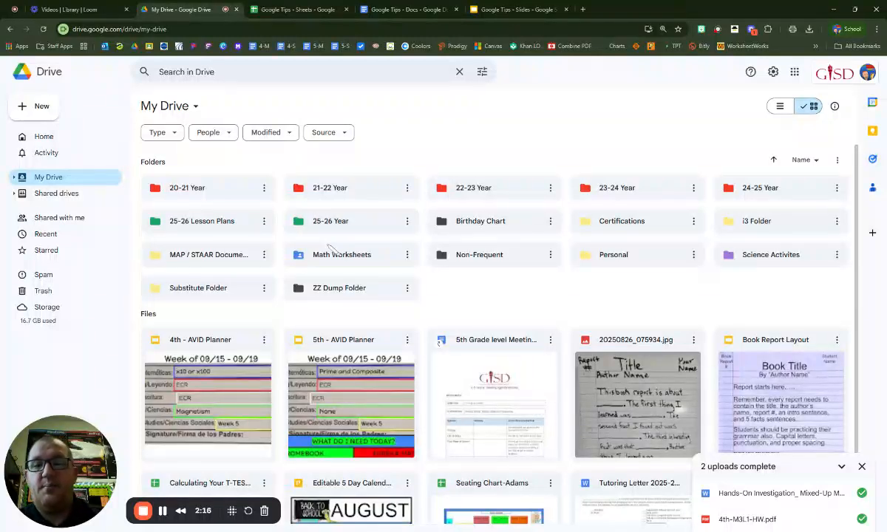
# Step: Look over the folders and files in My Drive and dismiss the completed uploads notification
pyautogui.moveTo(747, 265)
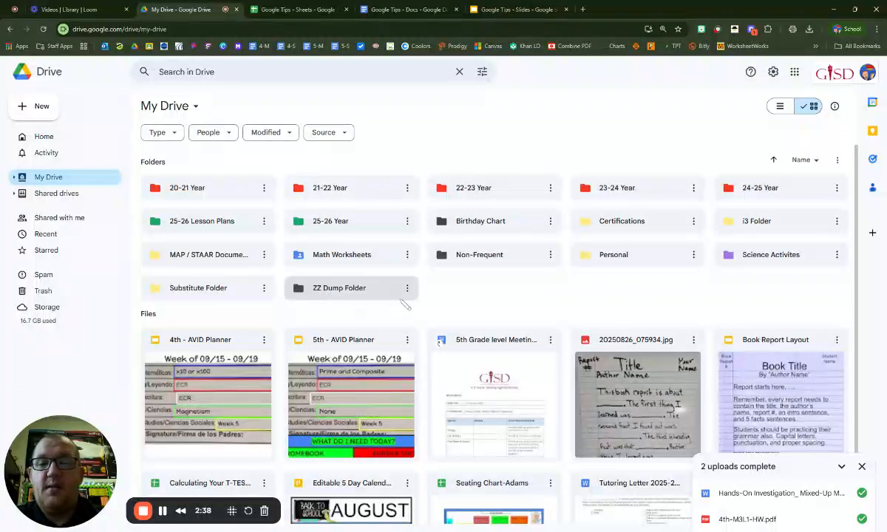
pyautogui.scroll(-2, 500, 297)
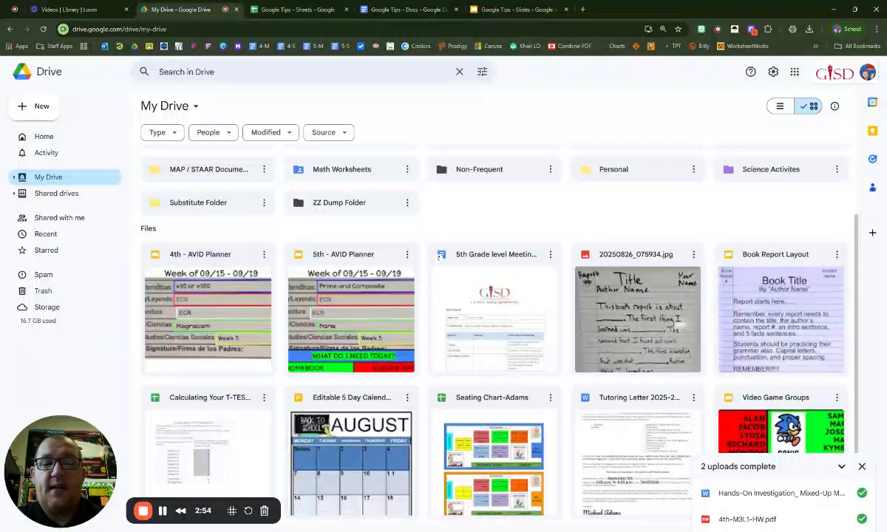
pyautogui.click(863, 467)
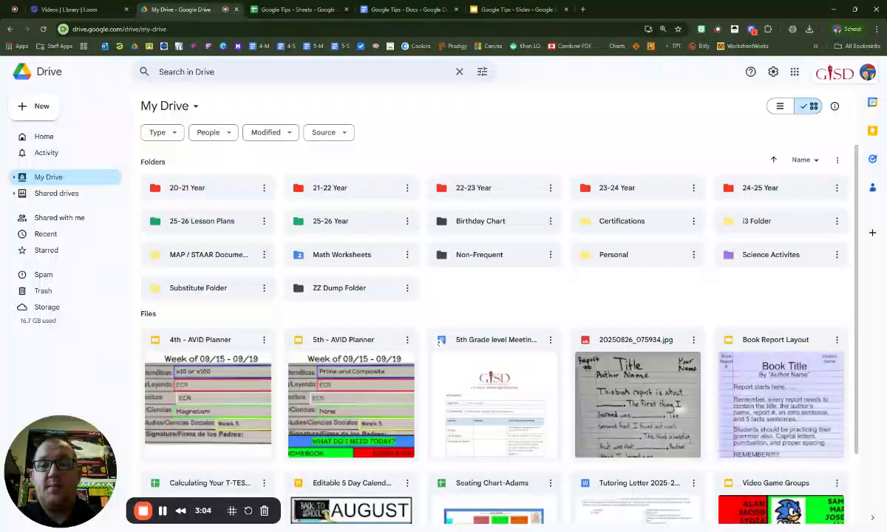
# Step: Open the 25-26 Year folder, look through its contents and return to My Drive
pyautogui.doubleClick(340, 224)
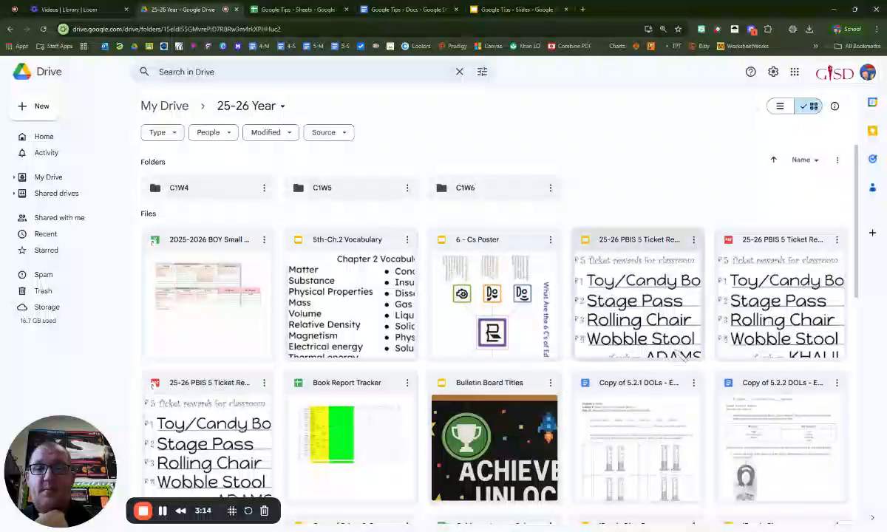
pyautogui.scroll(-3, 625, 336)
pyautogui.scroll(3, 625, 336)
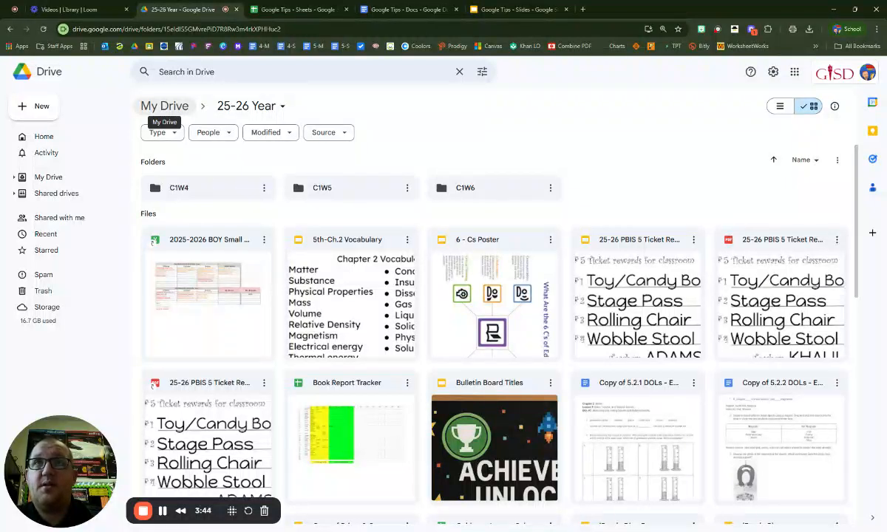
pyautogui.click(170, 109)
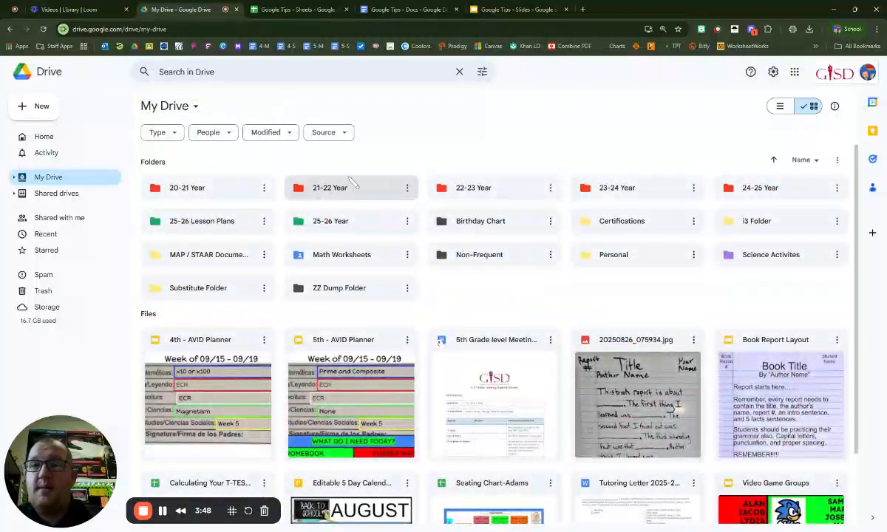
# Step: Switch to the Google Tips - Sheets spreadsheet and set its zoom to 200%
pyautogui.click(289, 11)
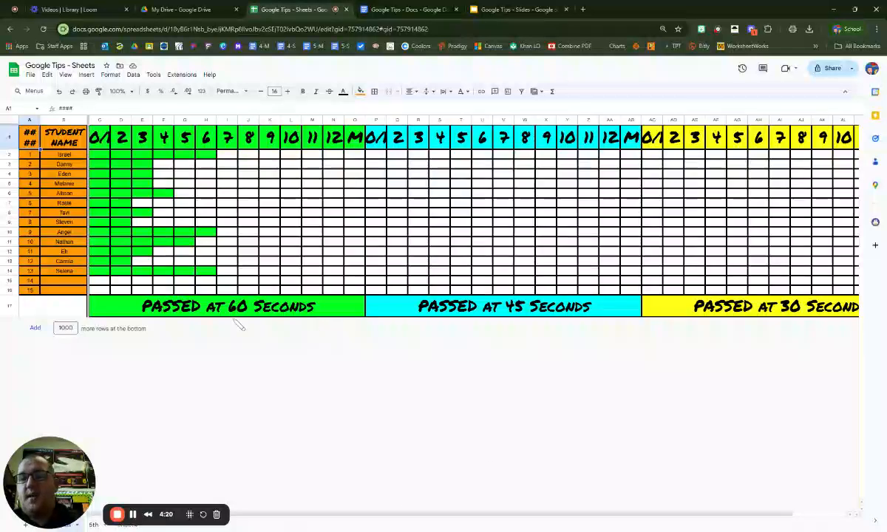
pyautogui.click(131, 91)
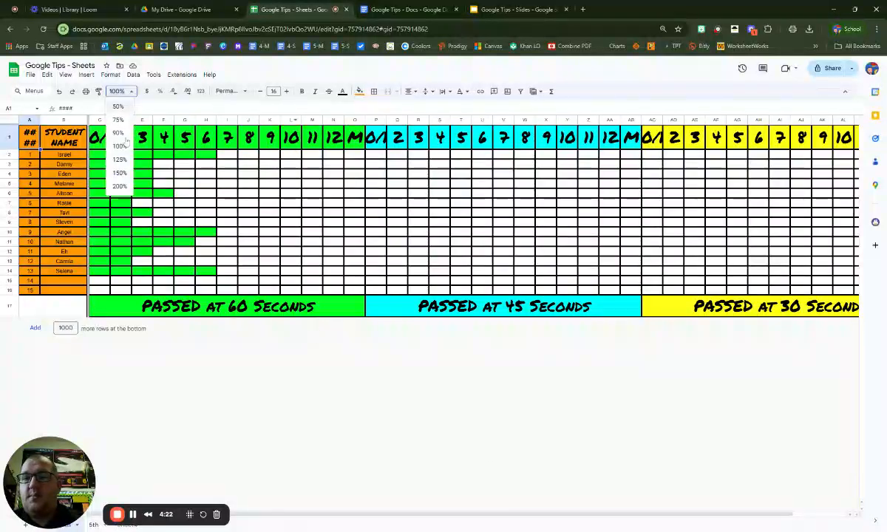
pyautogui.click(120, 186)
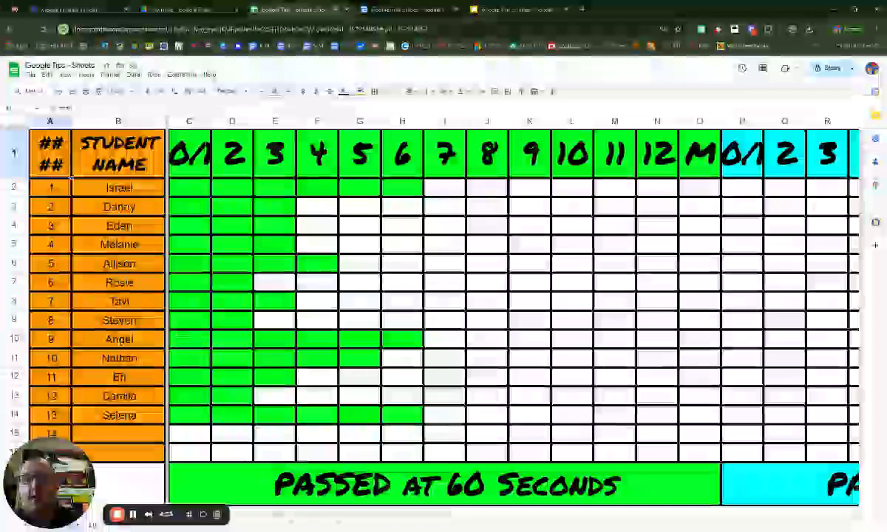
# Step: Examine how the header and student name columns behave across the 60-second and 45-second sections of the tracker
pyautogui.hscroll(6, 514, 296)
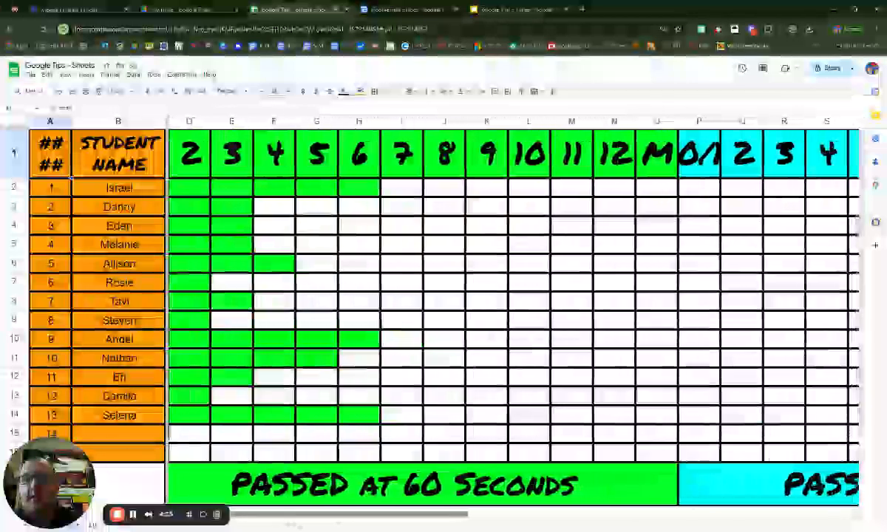
pyautogui.hscroll(8, 529, 513)
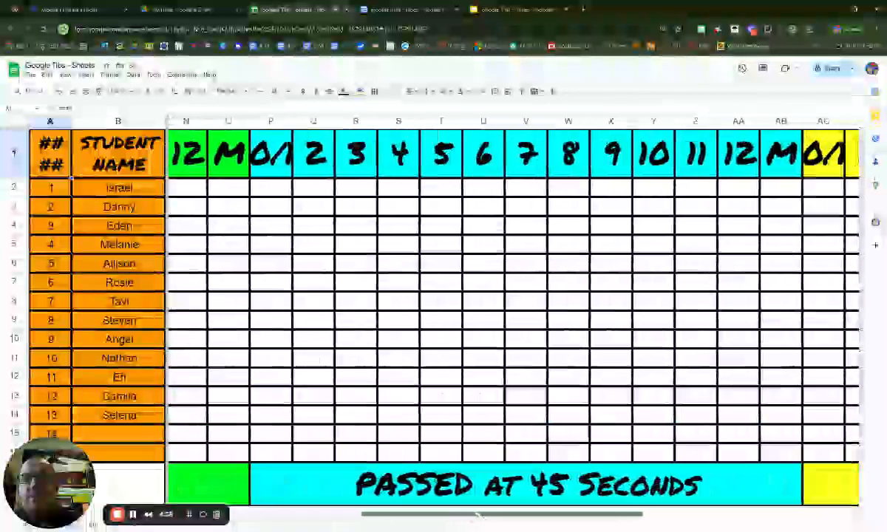
pyautogui.hscroll(-15, 528, 513)
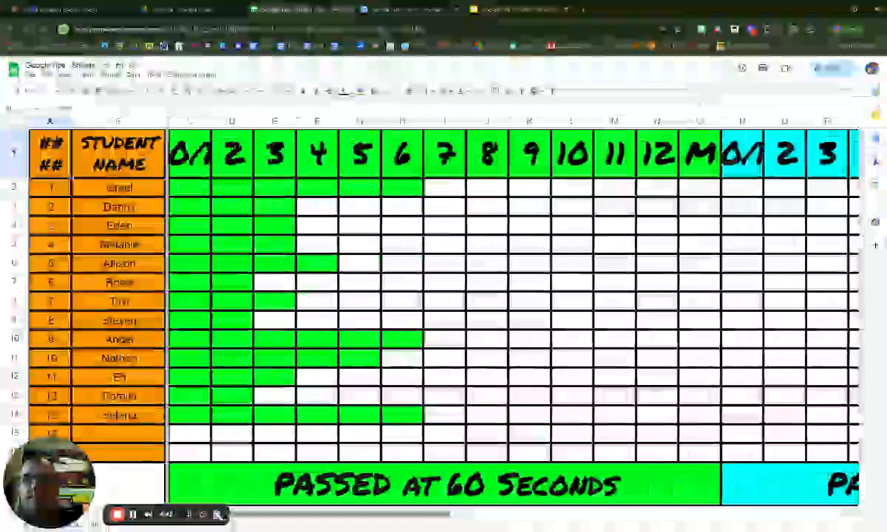
pyautogui.hscroll(1, 514, 296)
pyautogui.hscroll(6, 514, 296)
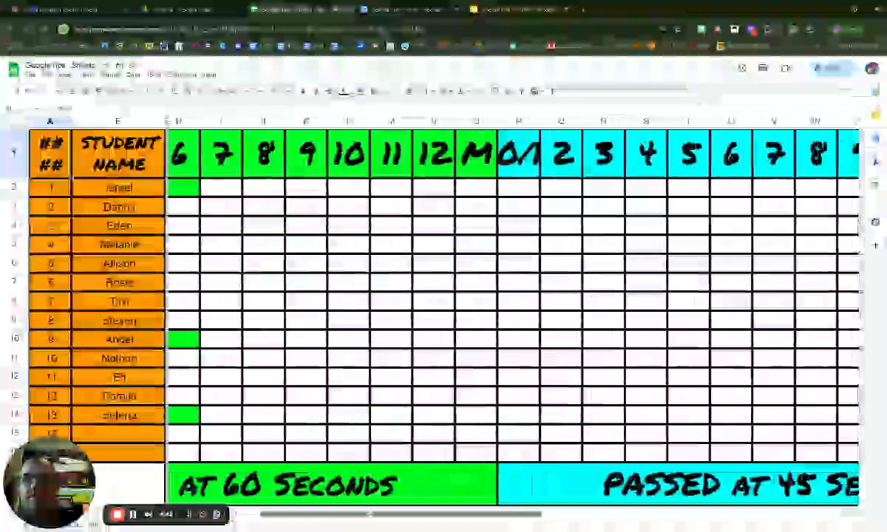
pyautogui.hscroll(-6, 280, 503)
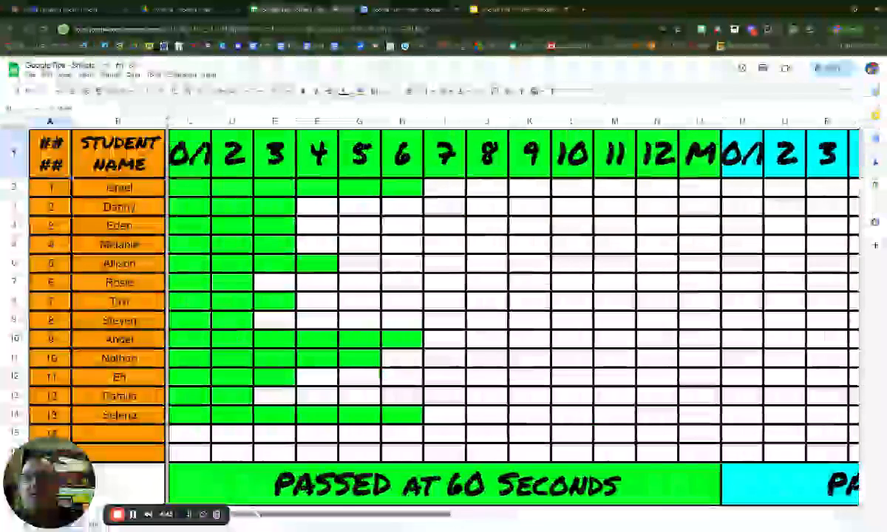
pyautogui.hscroll(1, 280, 503)
pyautogui.hscroll(2, 280, 503)
pyautogui.hscroll(-4, 266, 502)
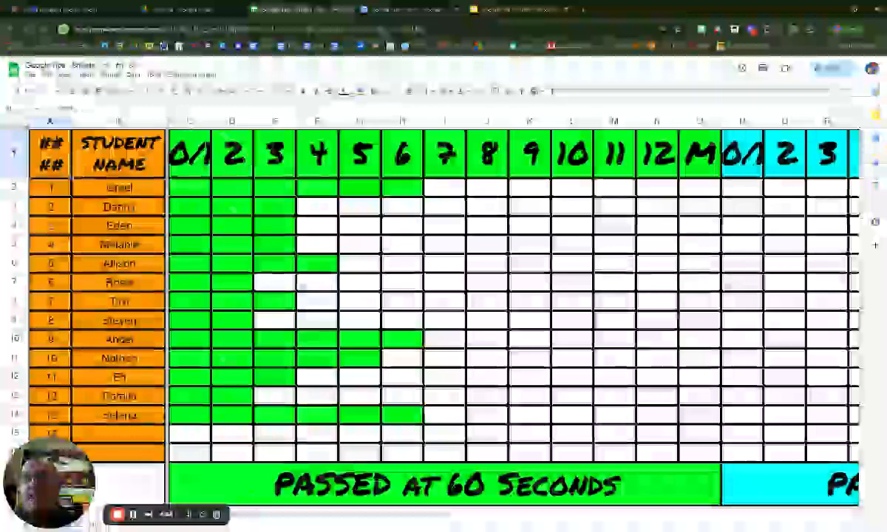
# Step: Review the row and column freeze options for the student tracker sheet
pyautogui.click(65, 74)
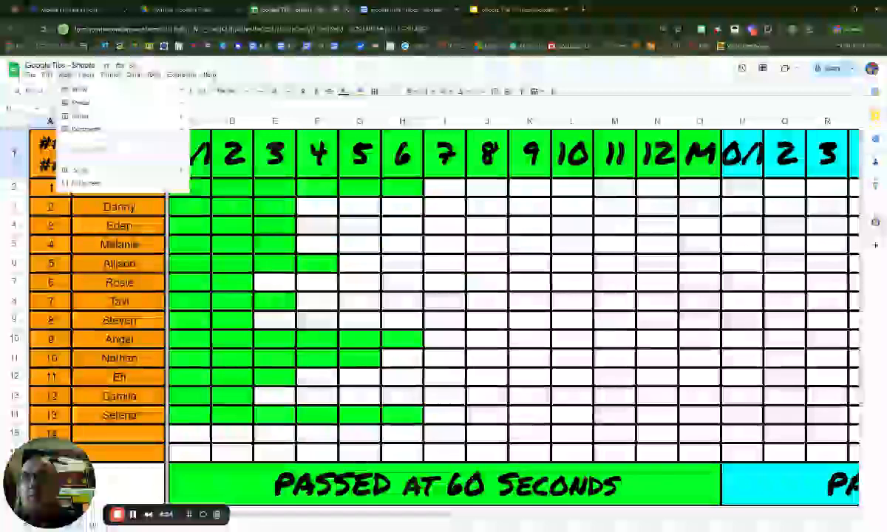
pyautogui.moveTo(111, 102)
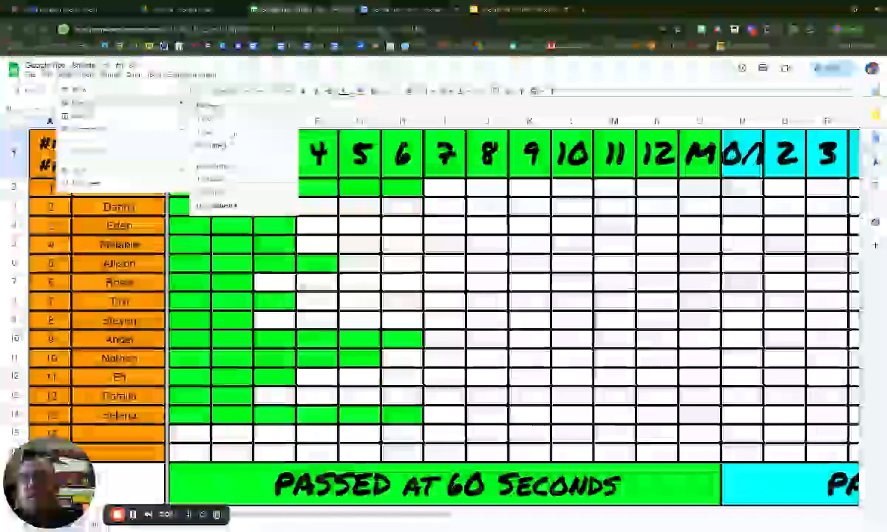
pyautogui.click(233, 124)
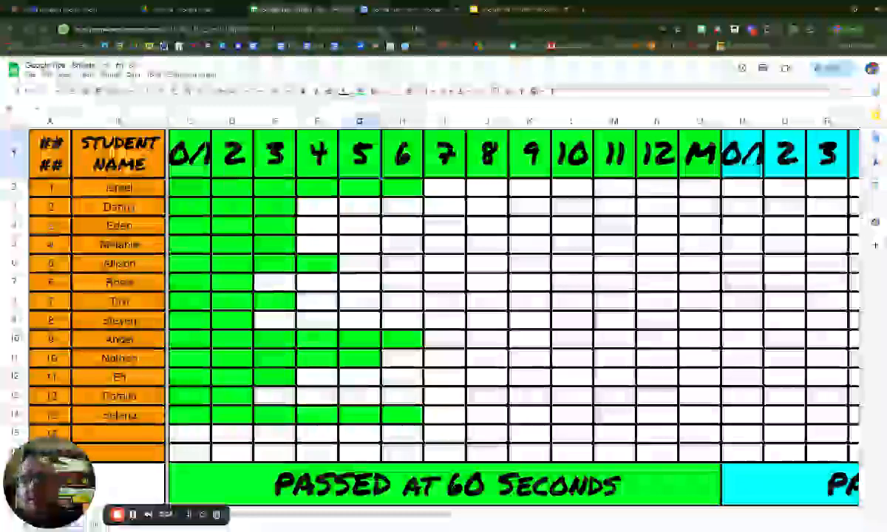
# Step: Inspect the resize settings for column D of the tracker and close them without applying anything
pyautogui.click(236, 190)
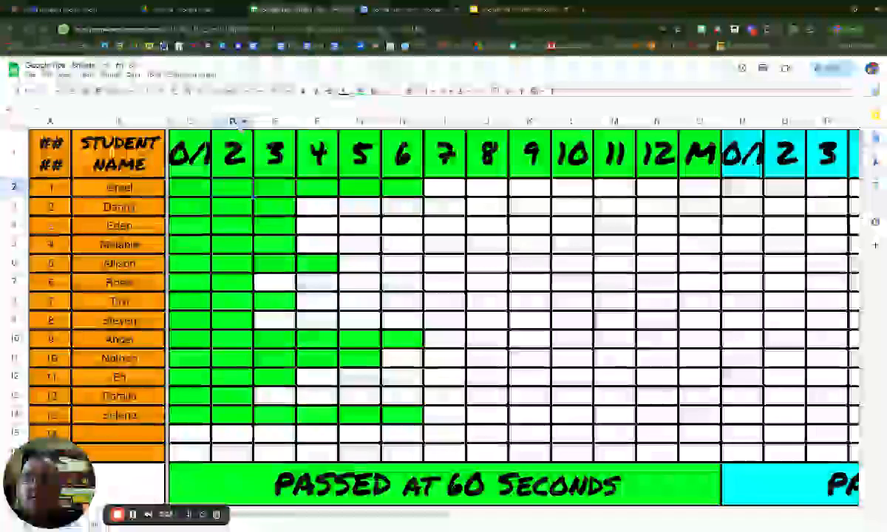
pyautogui.rightClick(236, 124)
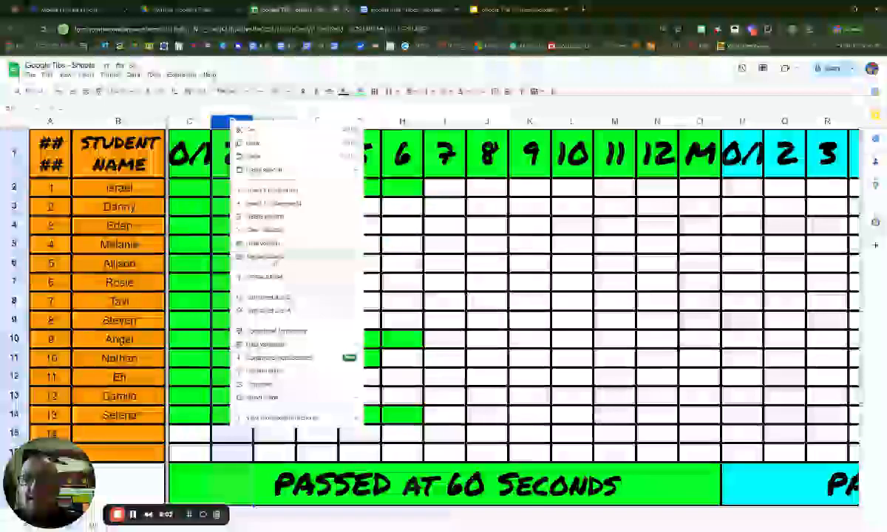
pyautogui.click(275, 258)
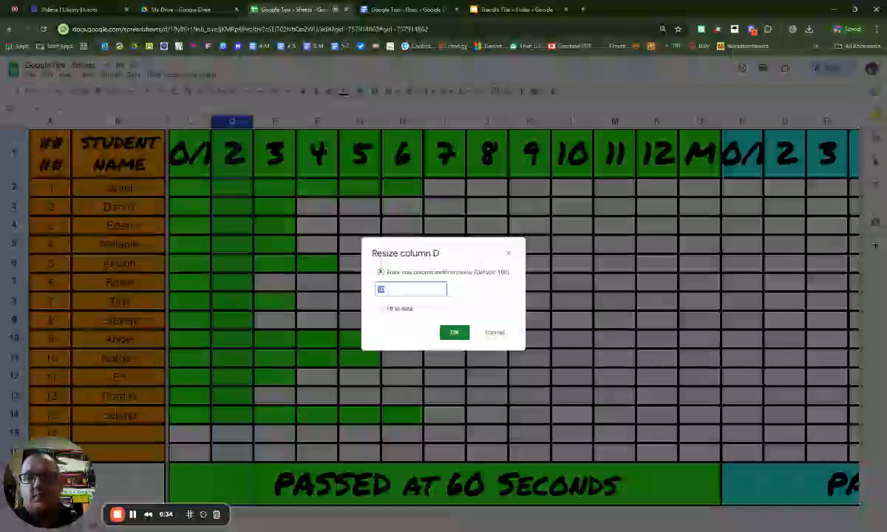
pyautogui.click(494, 334)
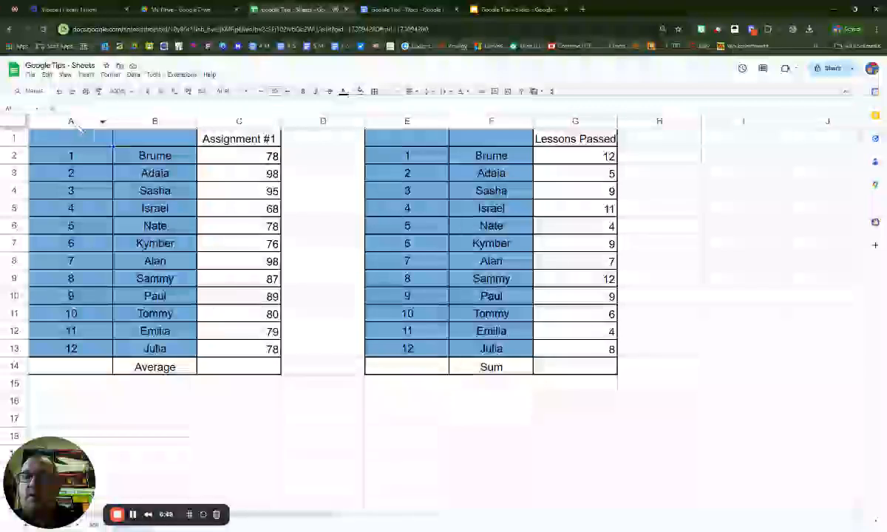
# Step: Resize columns A through G of the assignment and lessons sheet to 96 pixels wide
pyautogui.moveTo(73, 123); pyautogui.dragTo(380, 137)
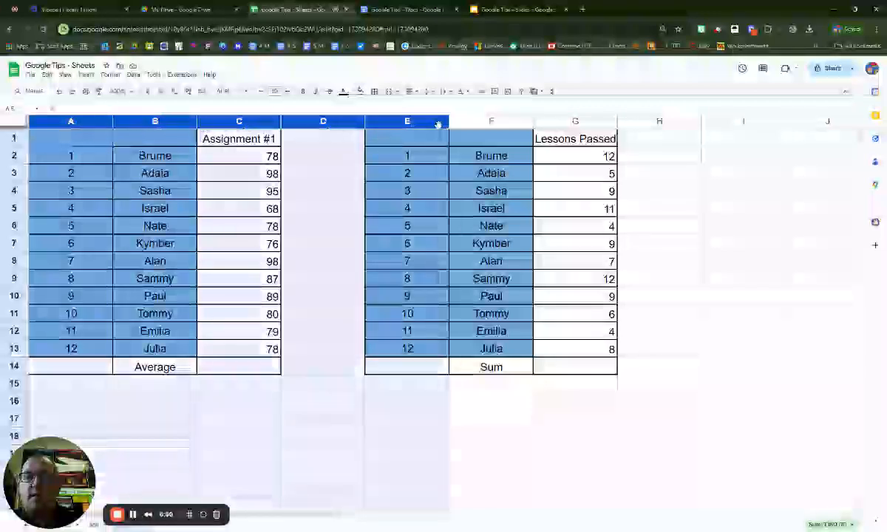
pyautogui.moveTo(438, 124); pyautogui.dragTo(555, 127)
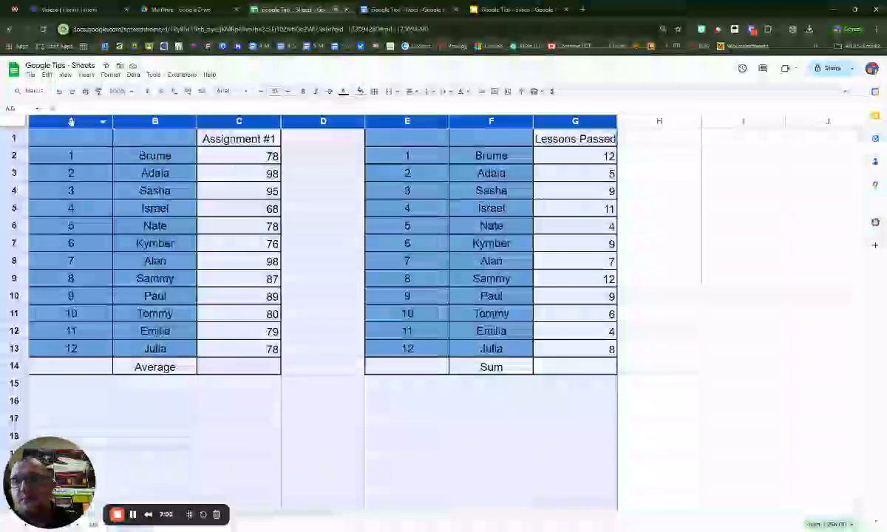
pyautogui.click(88, 158)
pyautogui.moveTo(82, 122); pyautogui.dragTo(563, 121)
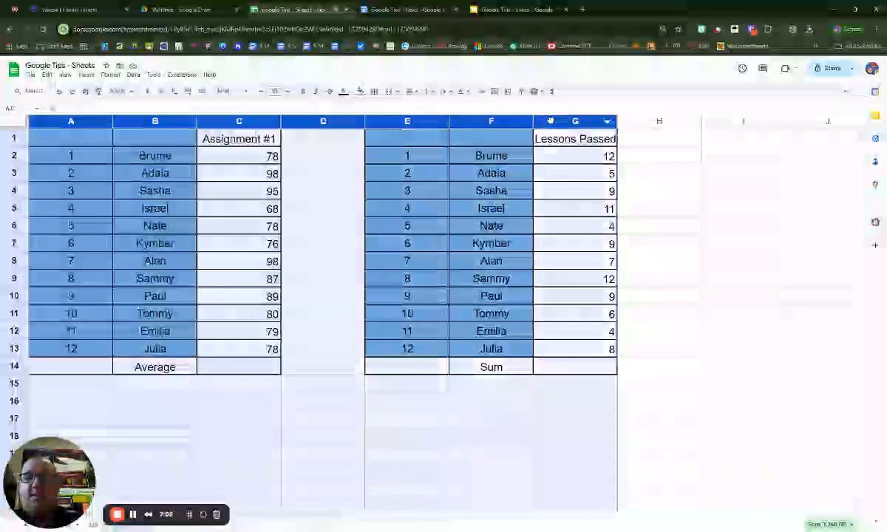
pyautogui.rightClick(551, 121)
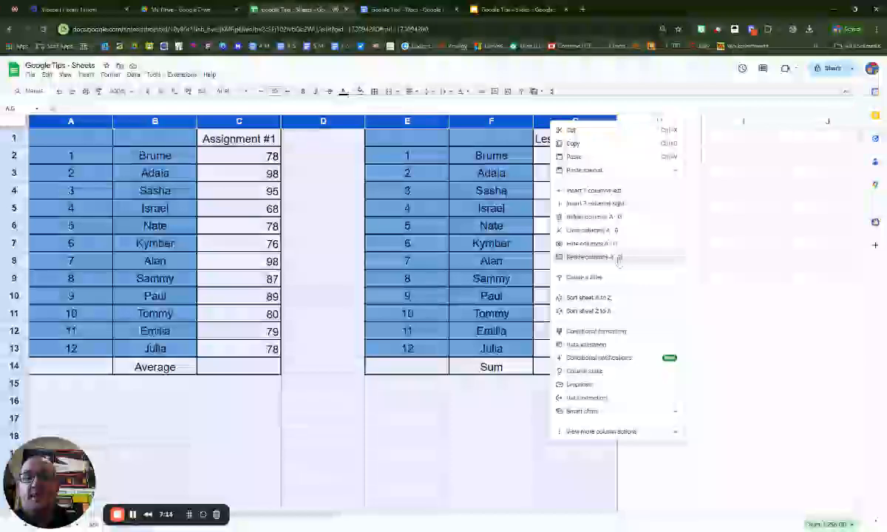
pyautogui.click(615, 258)
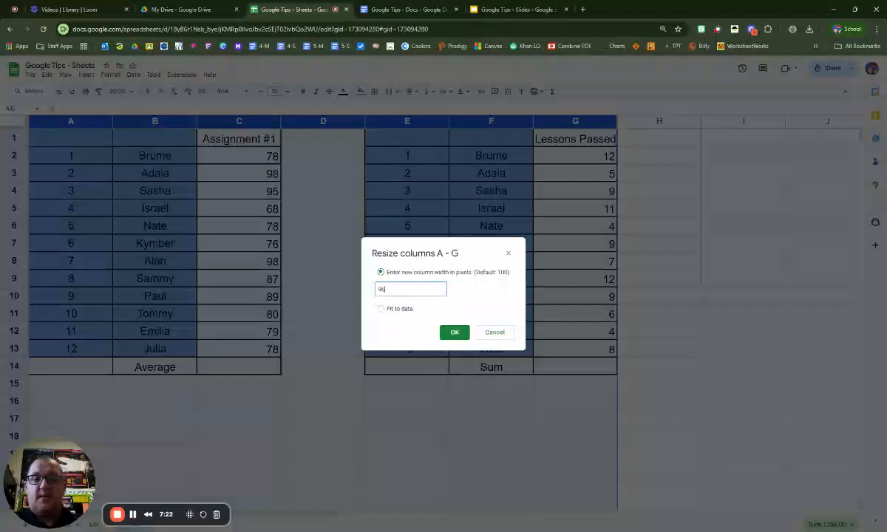
pyautogui.click(443, 302)
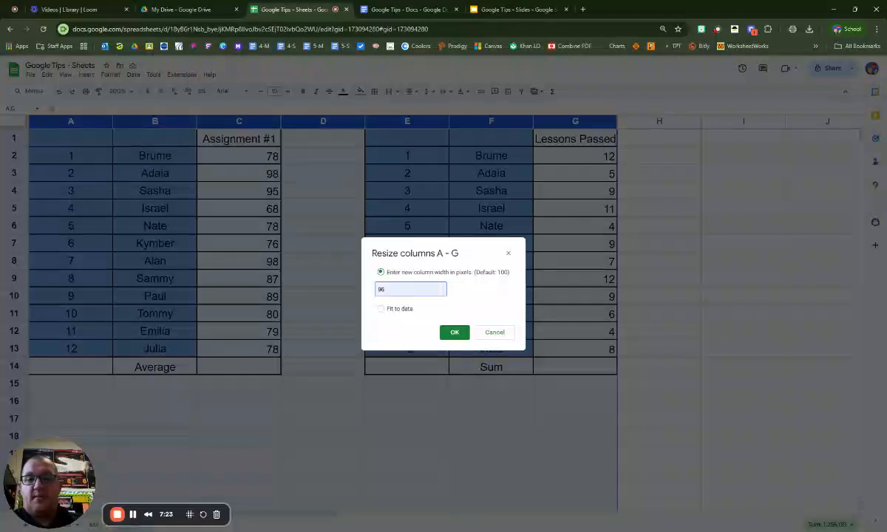
pyautogui.click(455, 333)
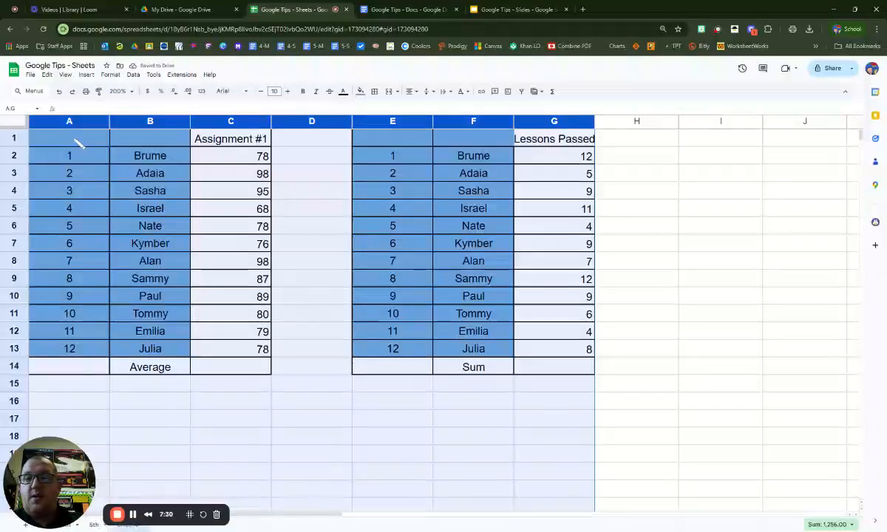
# Step: Preview the assignment and lessons sheet's print layout in portrait orientation and leave the print settings without printing
pyautogui.moveTo(78, 144); pyautogui.dragTo(534, 365)
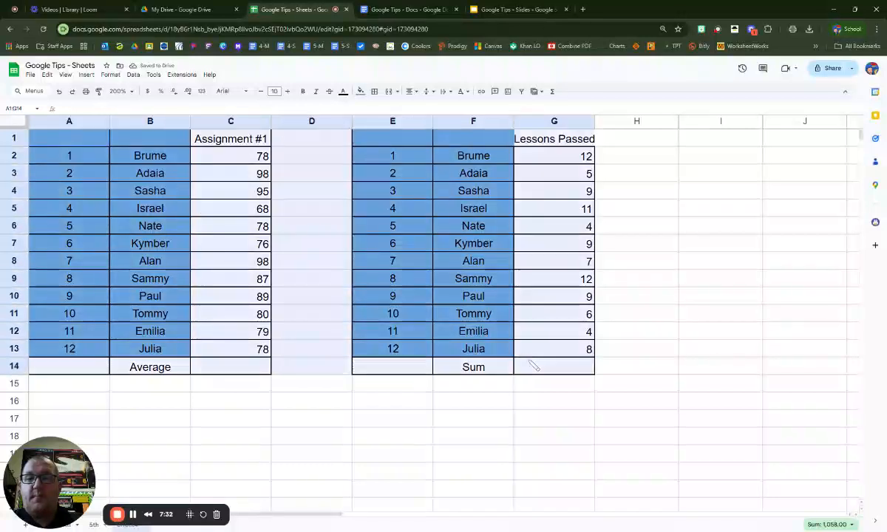
pyautogui.click(86, 91)
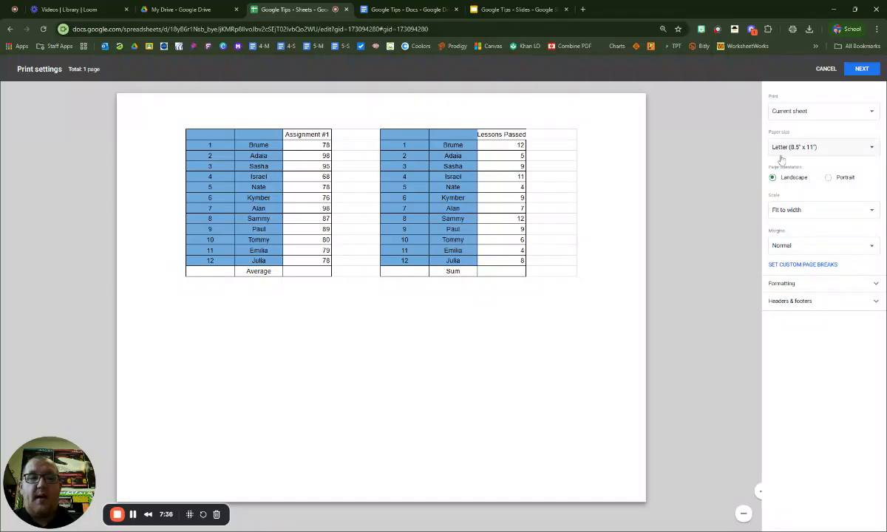
pyautogui.click(829, 178)
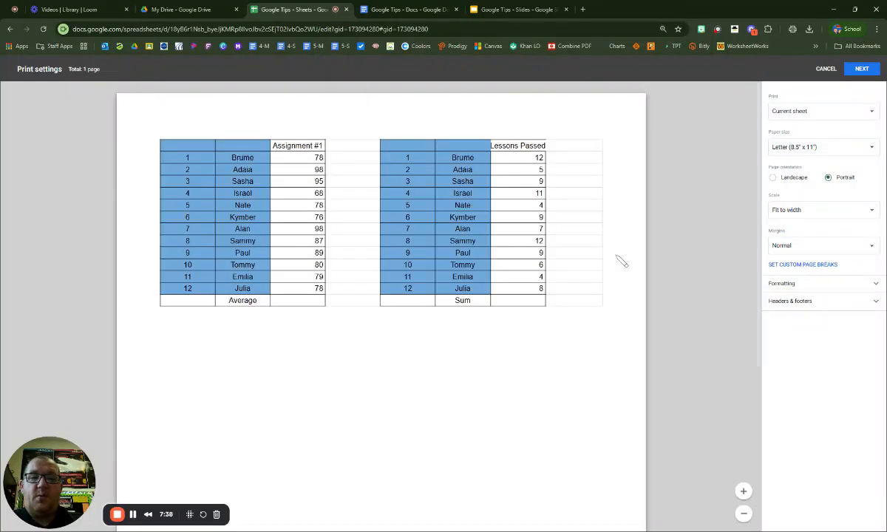
pyautogui.click(826, 69)
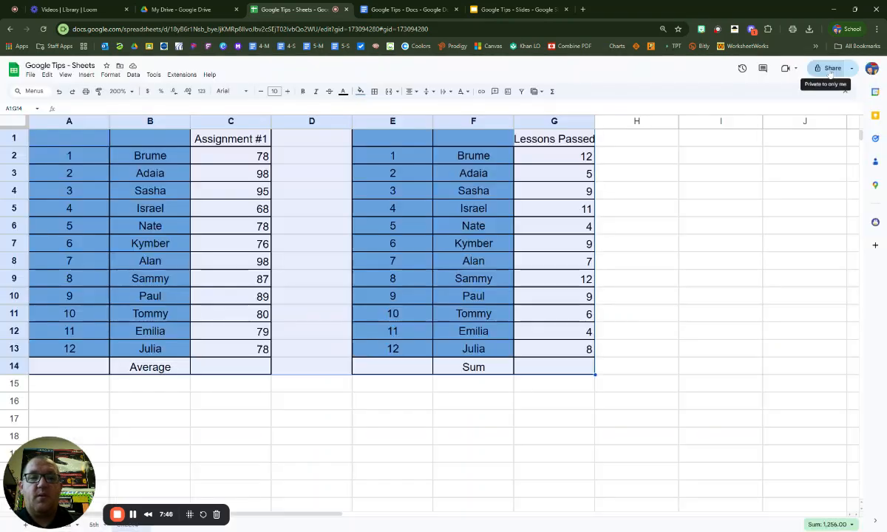
pyautogui.click(662, 269)
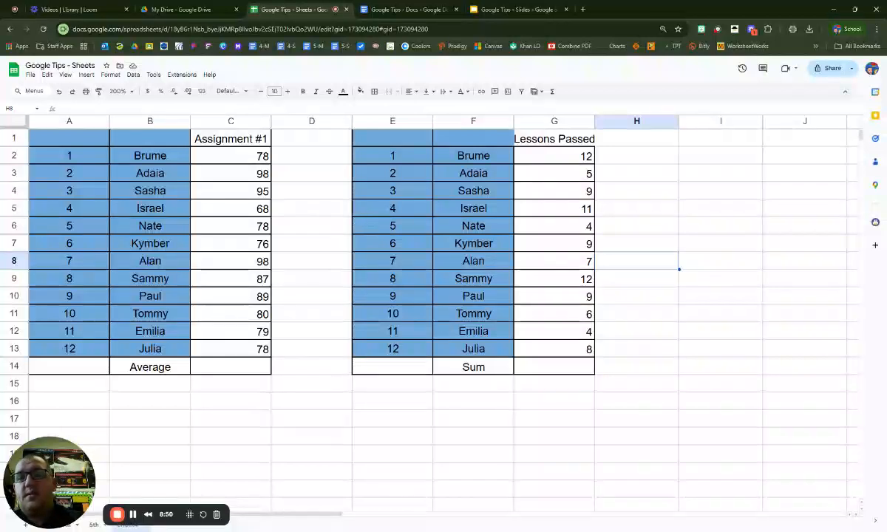
# Step: Calculate the average of the Assignment #1 scores in C2:C13 in cell C14 with the AVERAGE function
pyautogui.moveTo(247, 157); pyautogui.dragTo(258, 355)
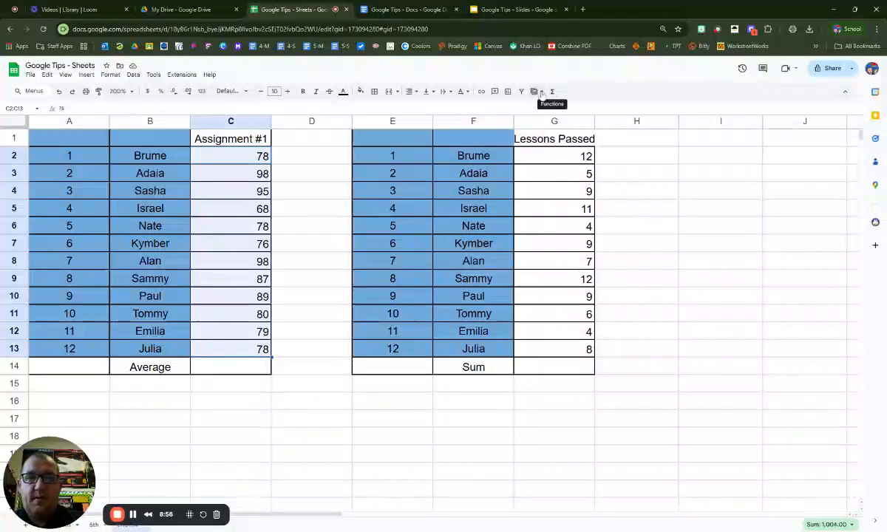
pyautogui.hotkey('ctrl', '+')
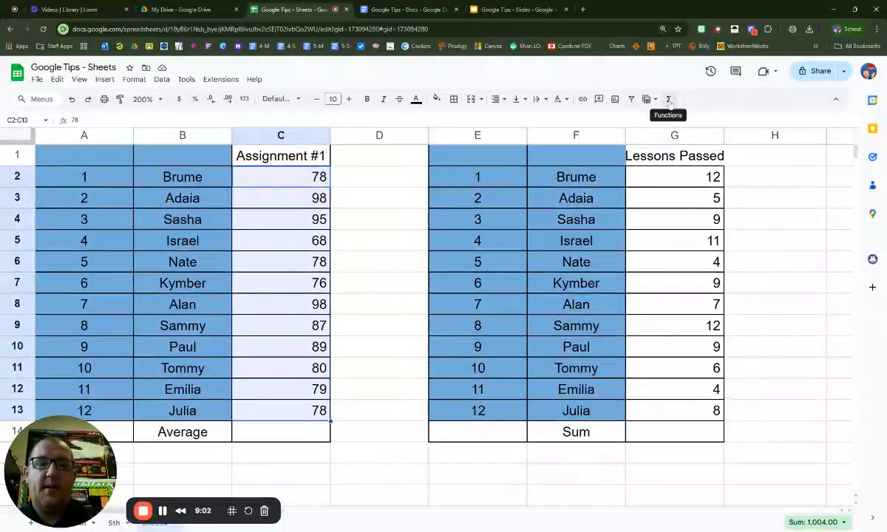
pyautogui.click(669, 99)
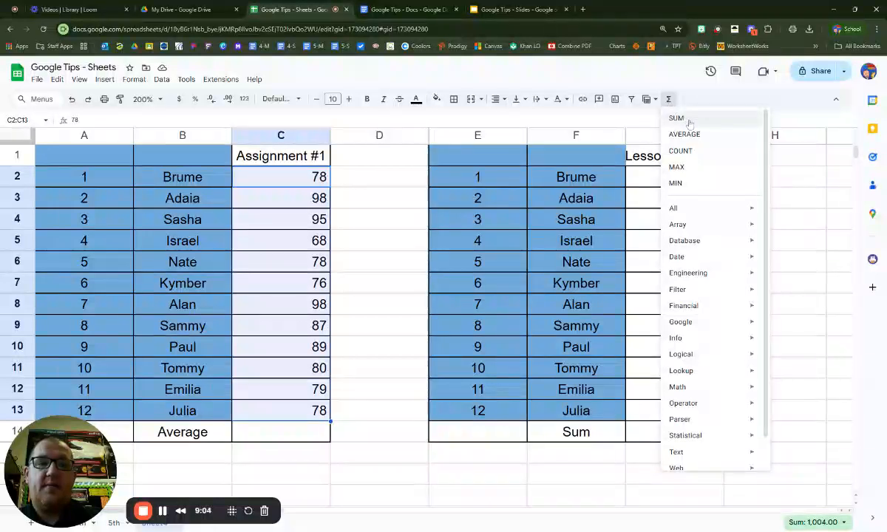
pyautogui.moveTo(726, 318)
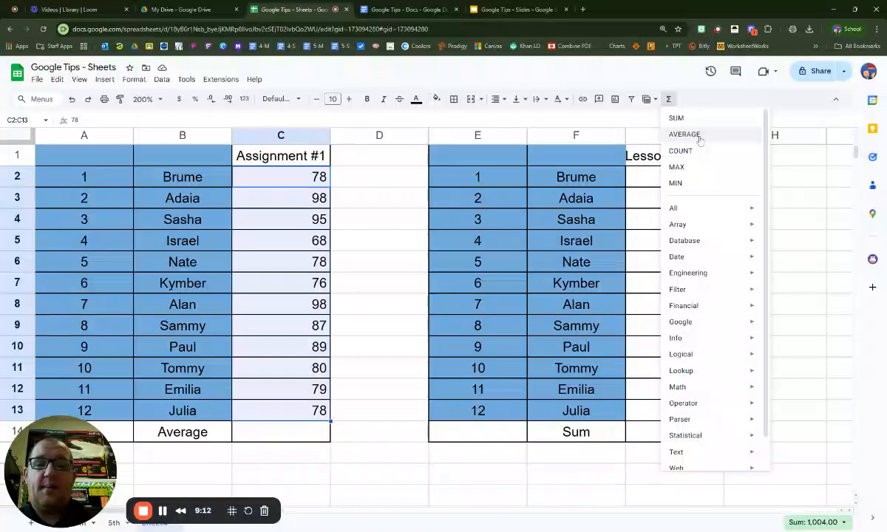
pyautogui.click(700, 136)
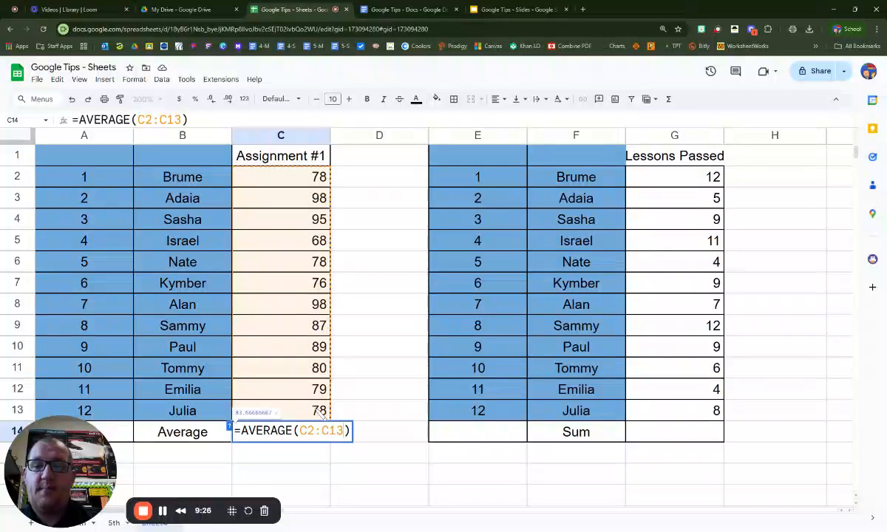
pyautogui.press('Return')
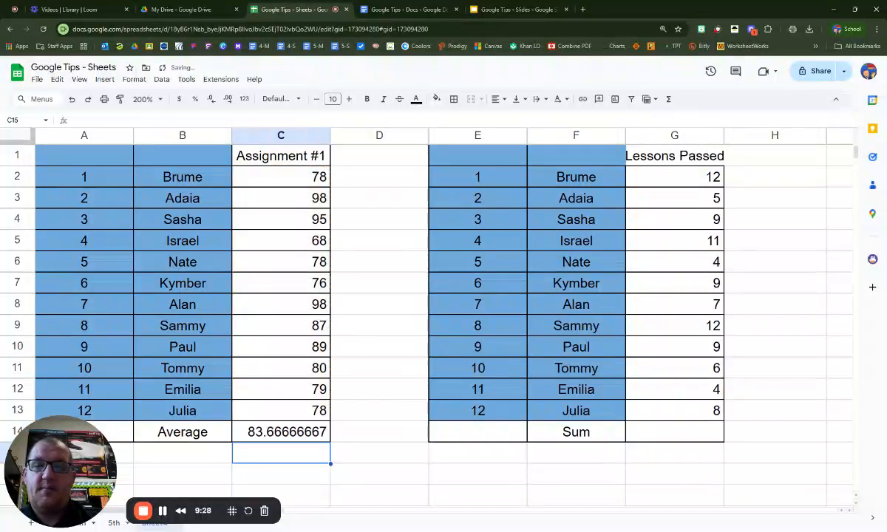
# Step: Reduce the decimal places of the Assignment #1 average in C14 until it shows a whole number
pyautogui.click(307, 436)
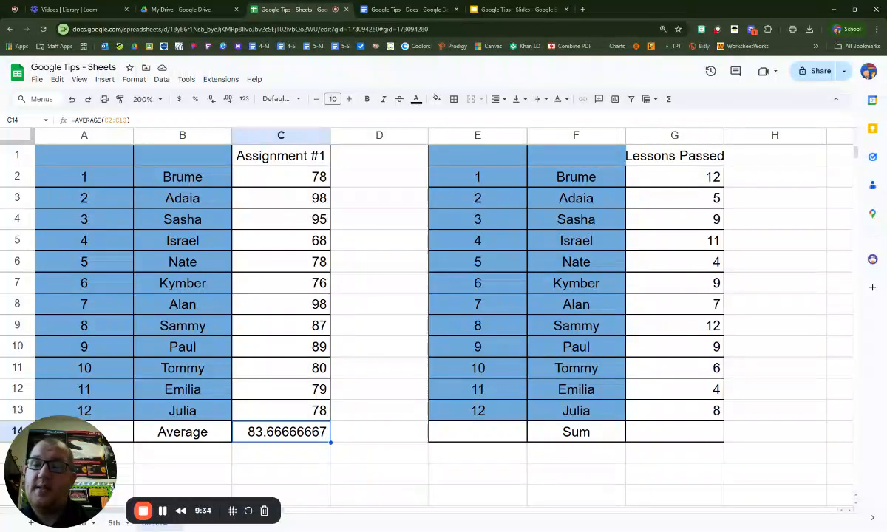
pyautogui.click(211, 100)
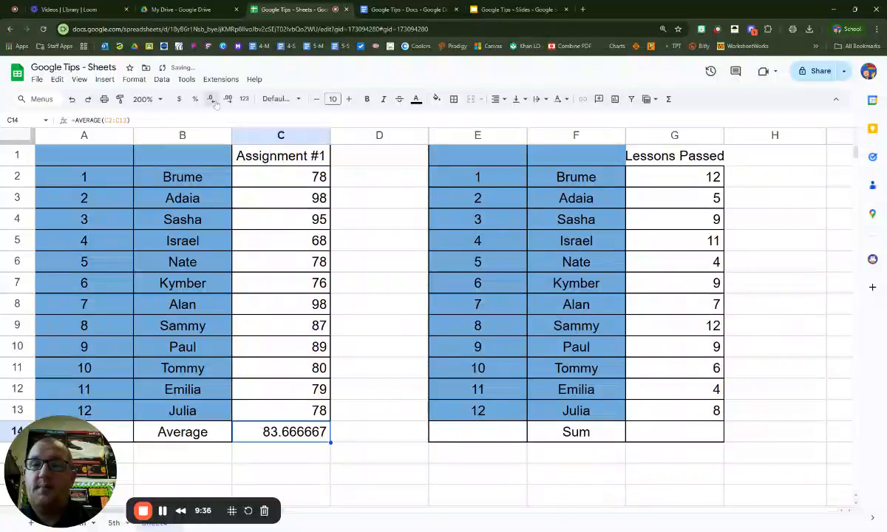
pyautogui.click(212, 100)
pyautogui.click(212, 99)
pyautogui.click(212, 100)
pyautogui.click(212, 100)
pyautogui.click(212, 100)
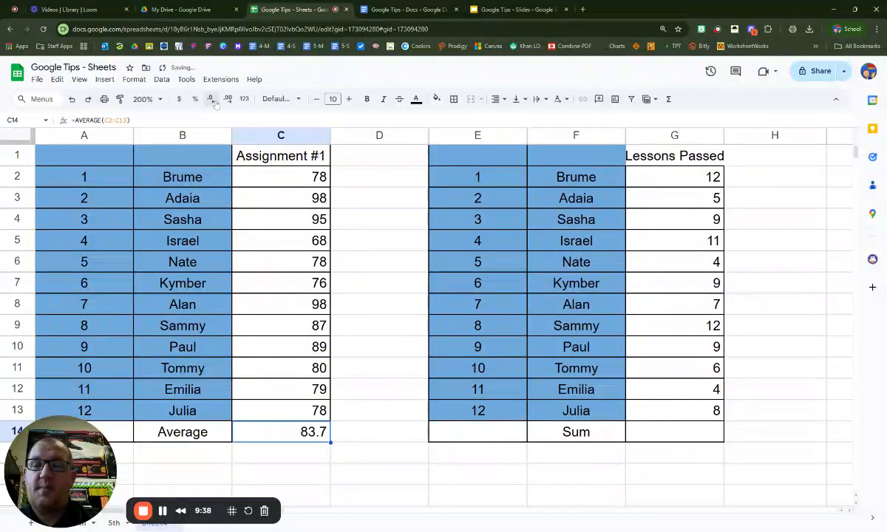
pyautogui.click(213, 100)
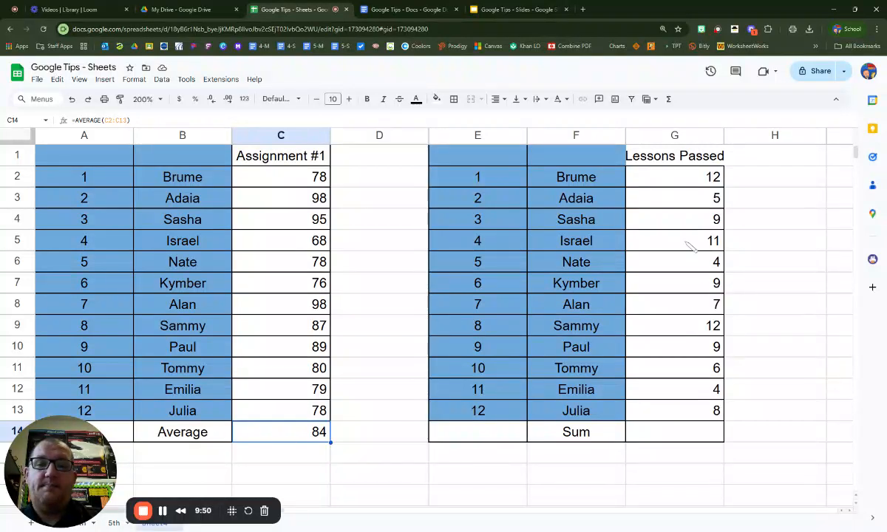
pyautogui.click(299, 249)
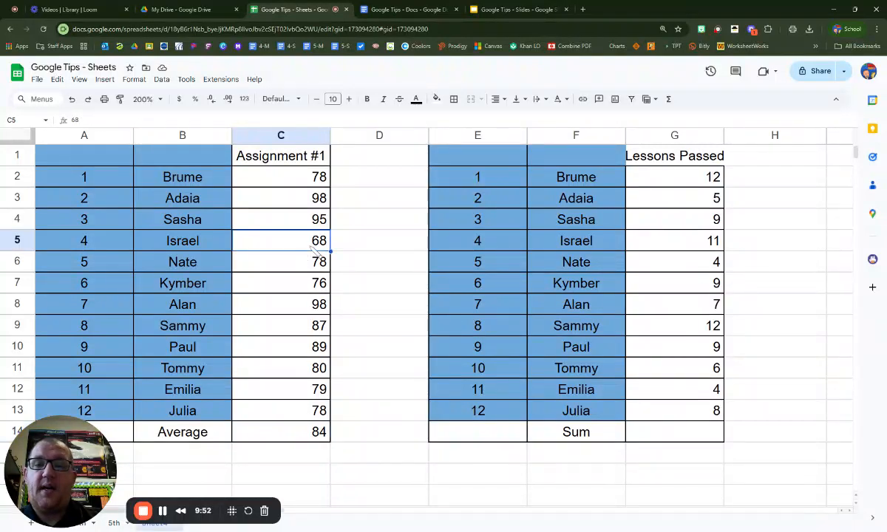
pyautogui.click(300, 391)
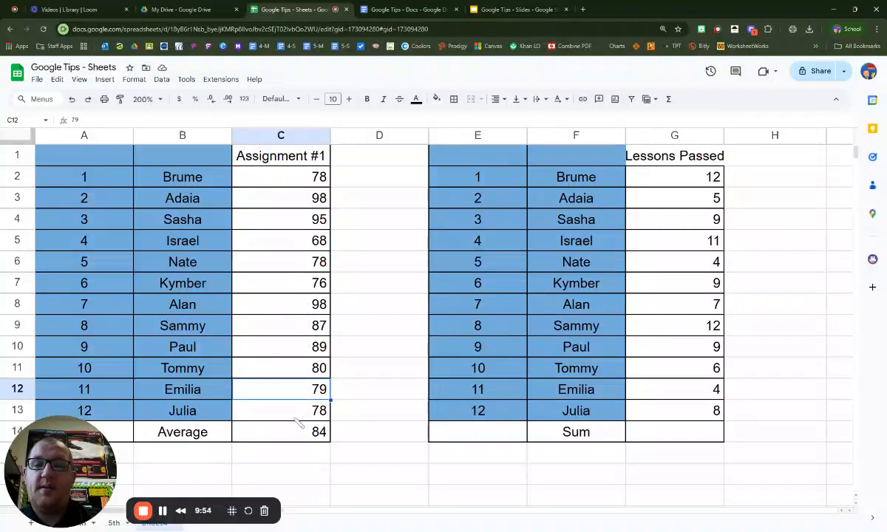
pyautogui.click(297, 415)
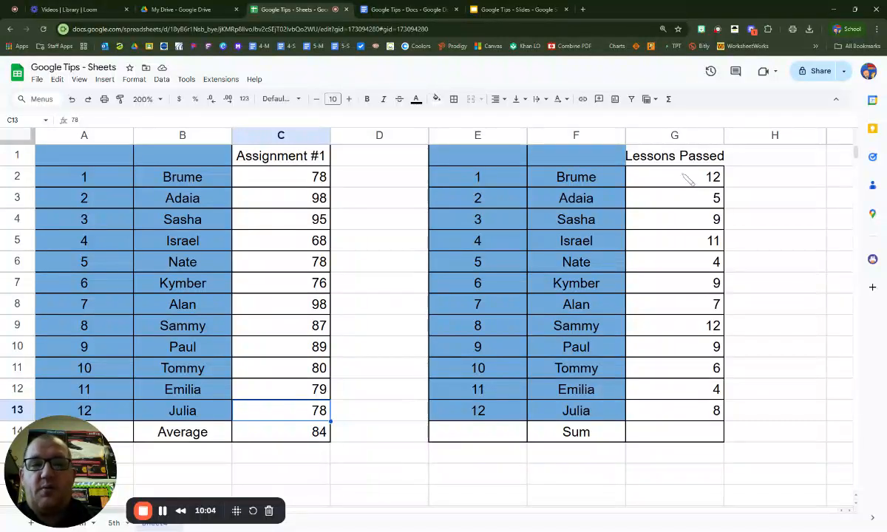
# Step: Total the Lessons Passed values in G2:G13 in cell G14 with the SUM function
pyautogui.moveTo(686, 182); pyautogui.dragTo(704, 416)
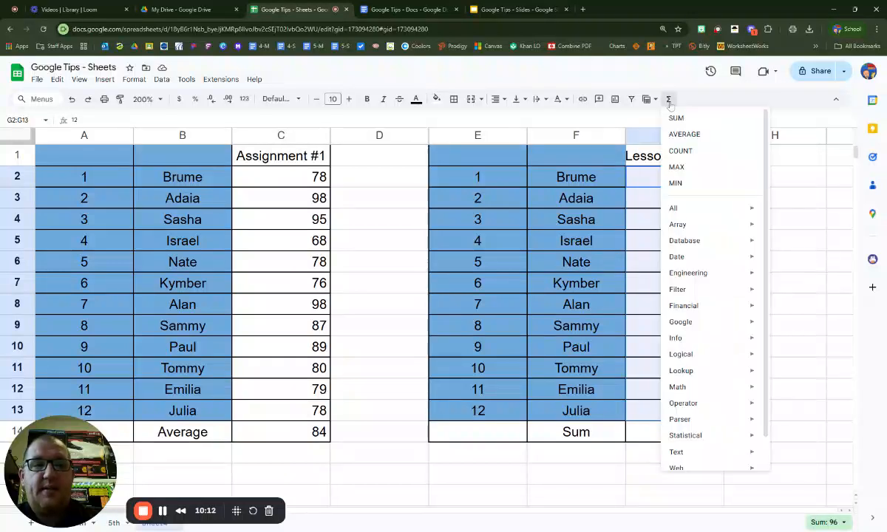
pyautogui.click(675, 118)
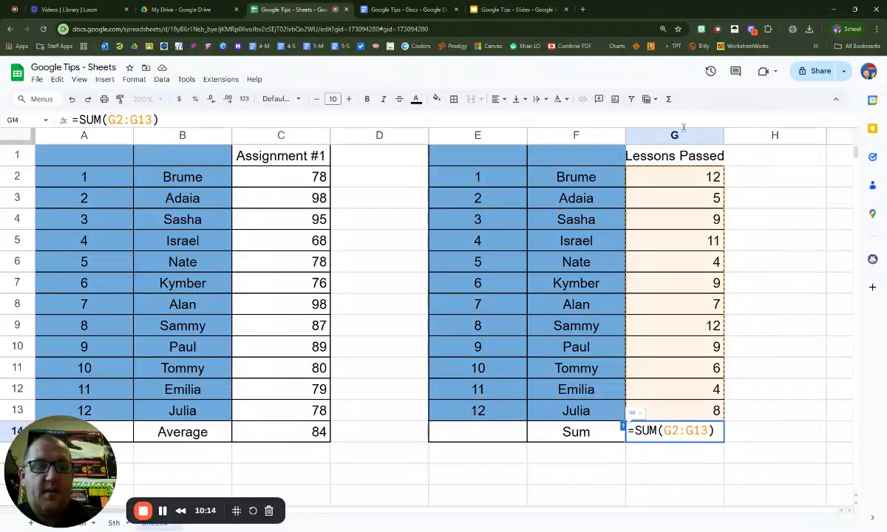
pyautogui.press('Return')
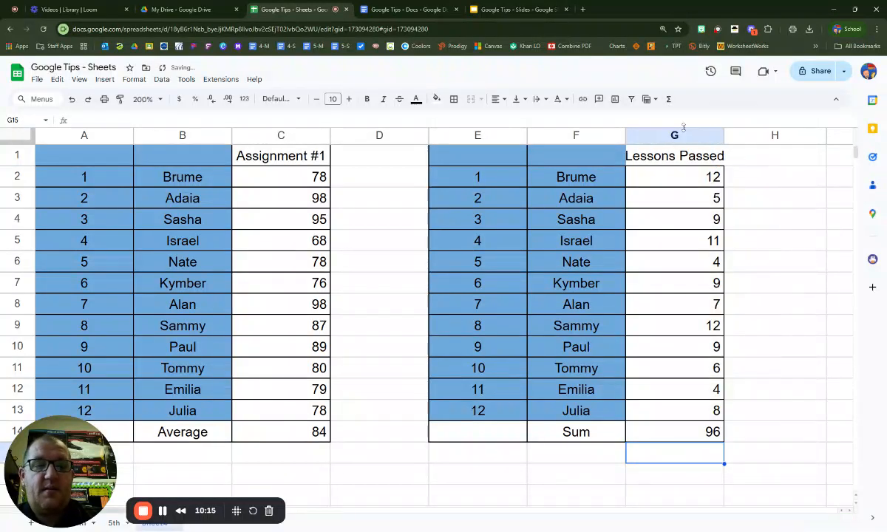
pyautogui.click(708, 438)
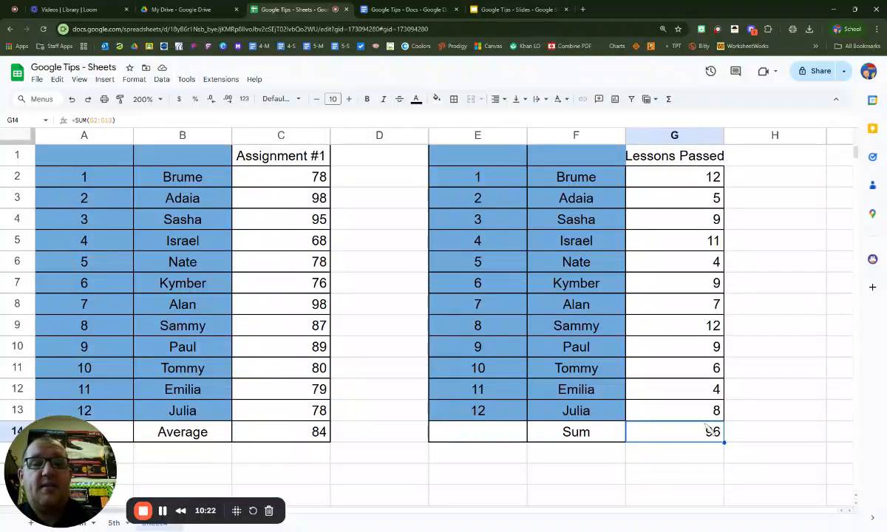
# Step: Set the first student's Lessons Passed value in G2 to 14 and check the sum in G14
pyautogui.click(695, 183)
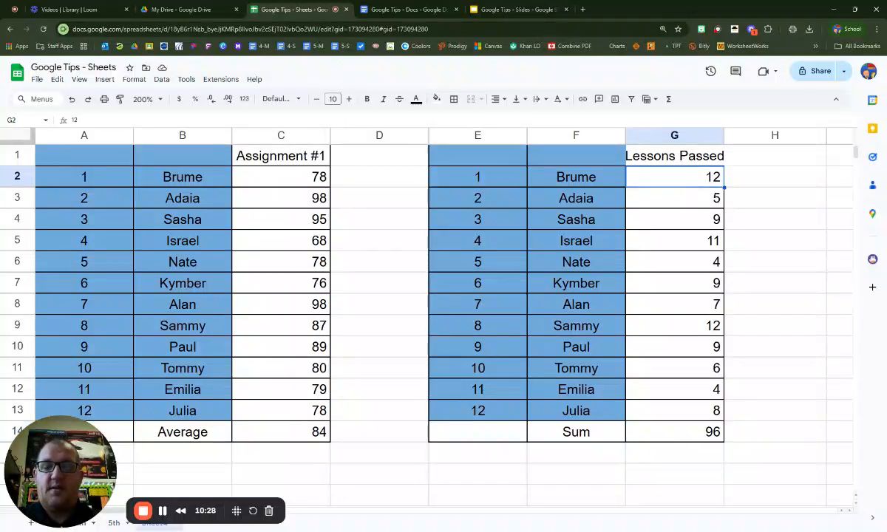
pyautogui.write('14')
pyautogui.press('Return')
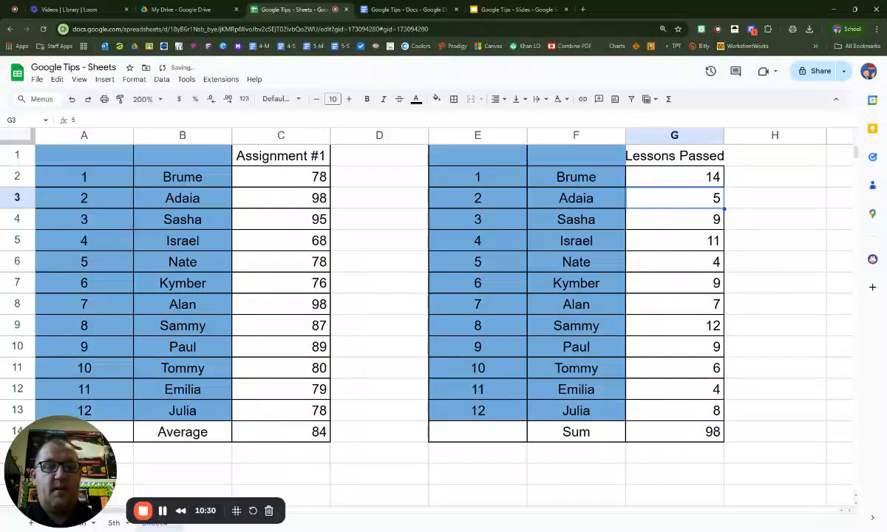
pyautogui.click(710, 434)
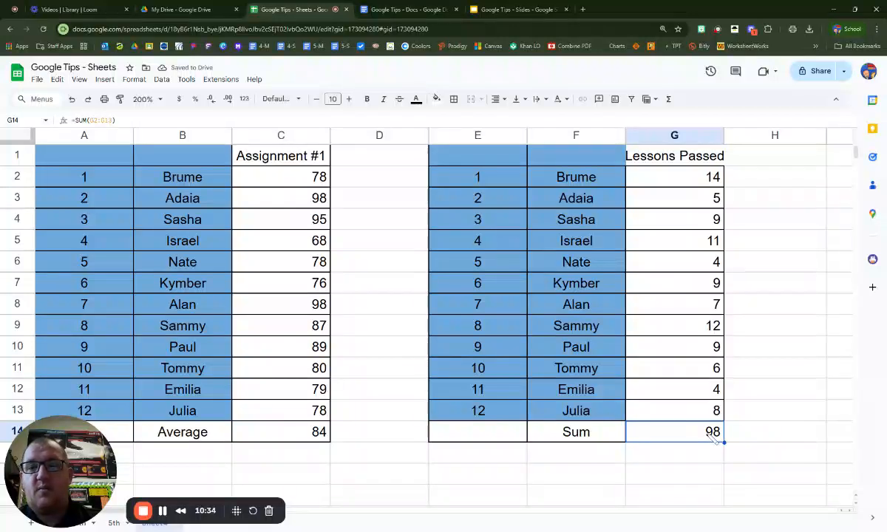
pyautogui.click(769, 346)
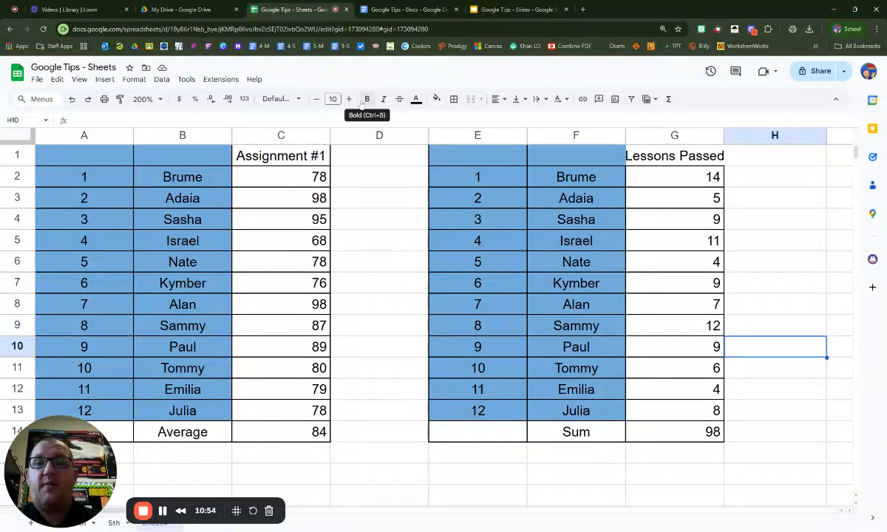
# Step: Switch to the Google Tips - Docs document and left-align the Shortcut Name header in the shortcuts table
pyautogui.click(406, 13)
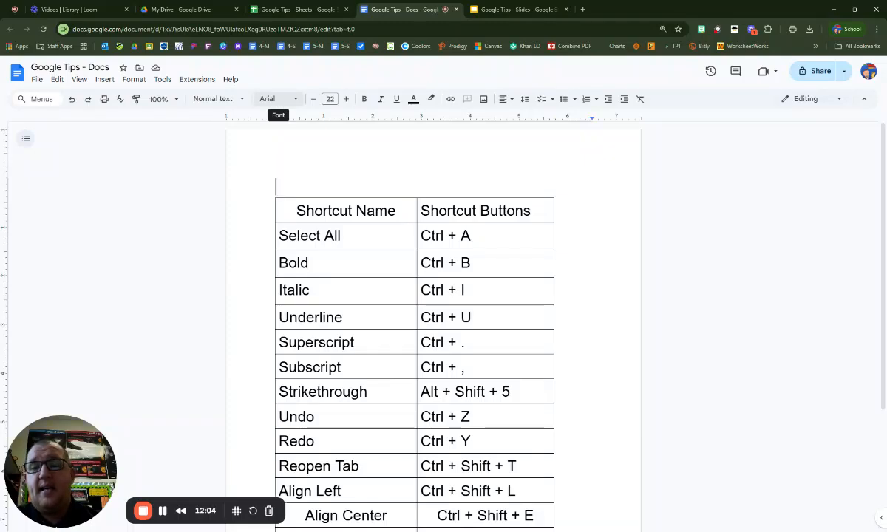
pyautogui.click(335, 211)
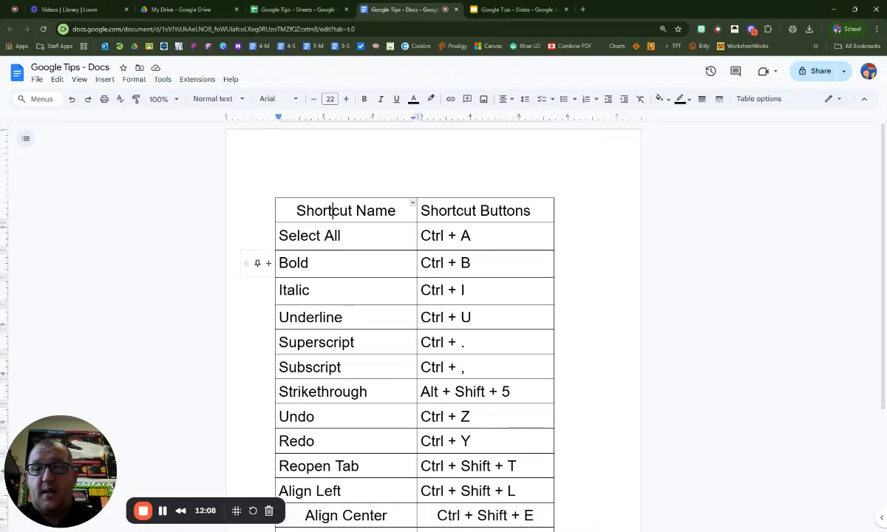
pyautogui.click(457, 263)
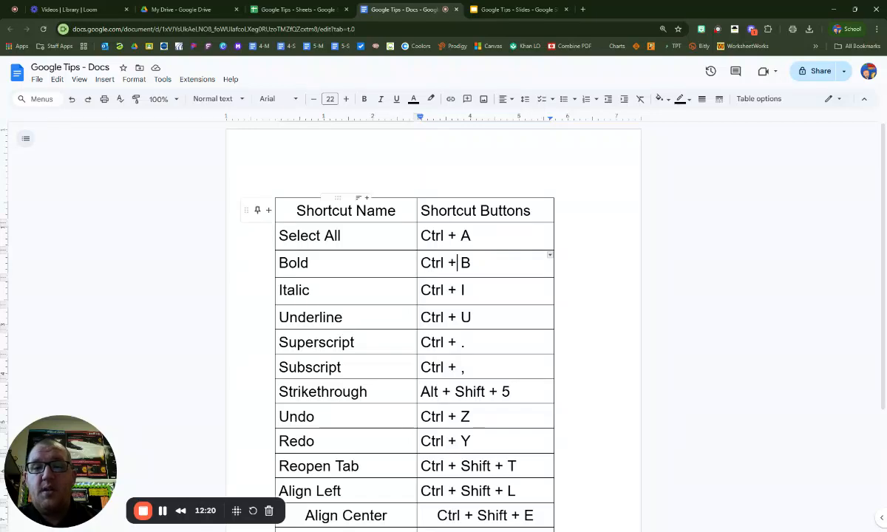
pyautogui.click(354, 211)
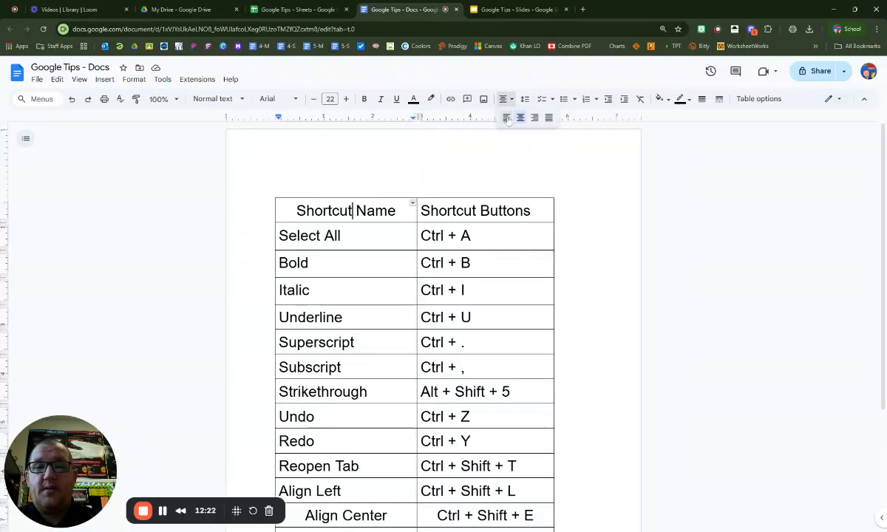
pyautogui.hotkey('ctrl', 'shift', 'l')
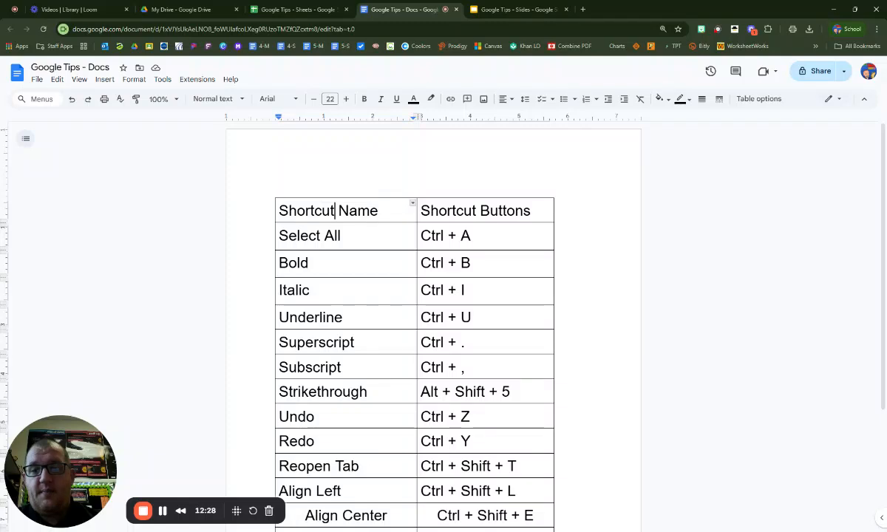
# Step: Set the font of the empty line above the shortcuts table to Lexend
pyautogui.click(276, 186)
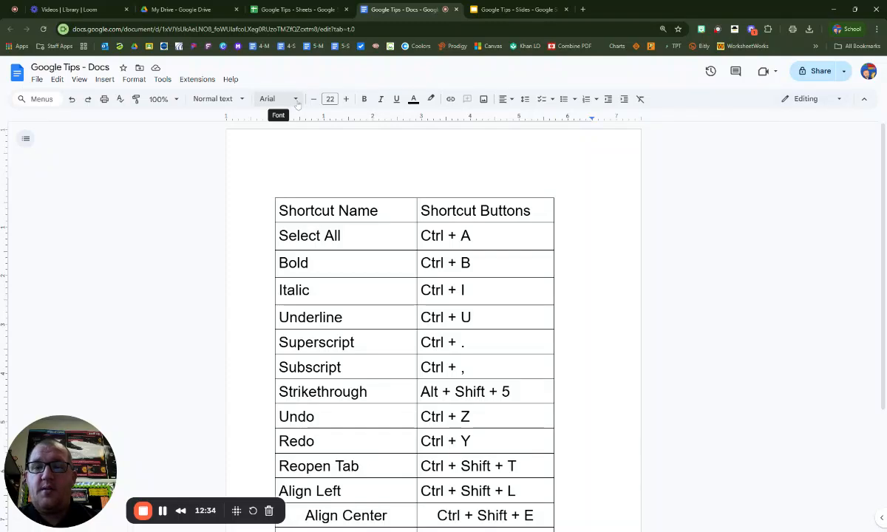
pyautogui.click(298, 104)
pyautogui.moveTo(397, 177)
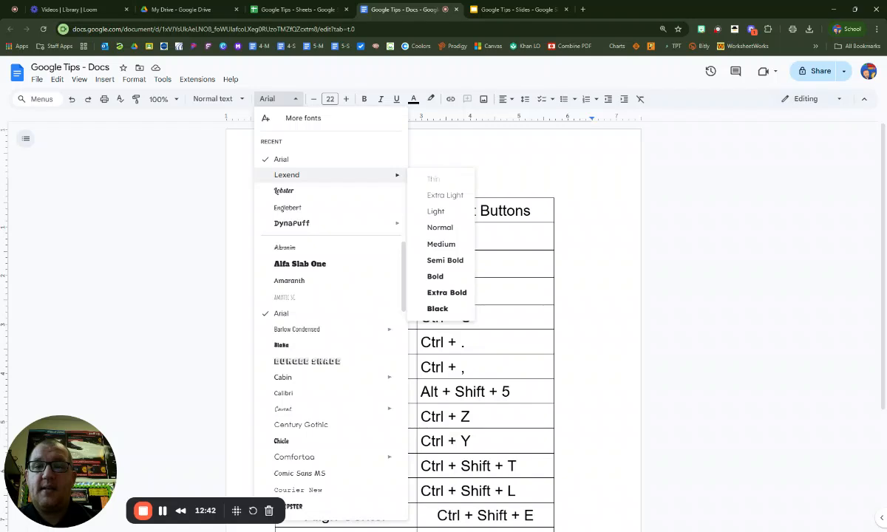
pyautogui.click(299, 176)
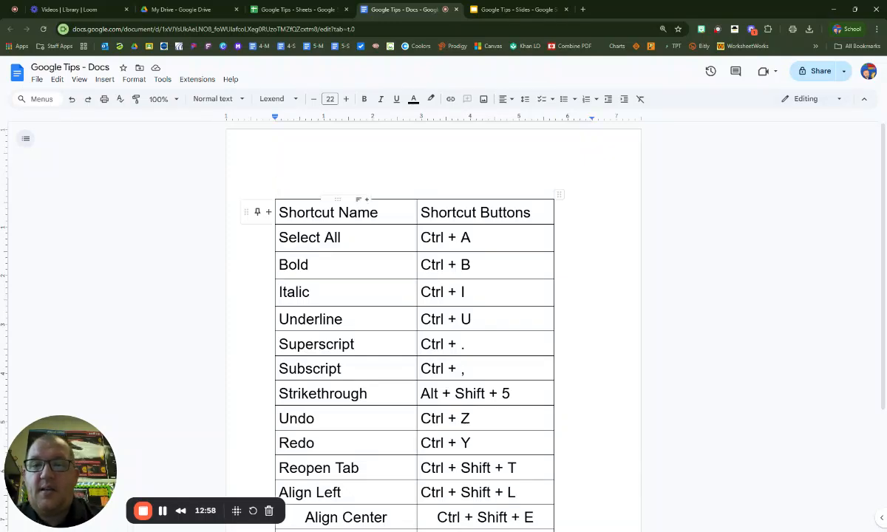
# Step: Set the font at the insertion point within the Shortcut Name header to Lexend
pyautogui.doubleClick(359, 212)
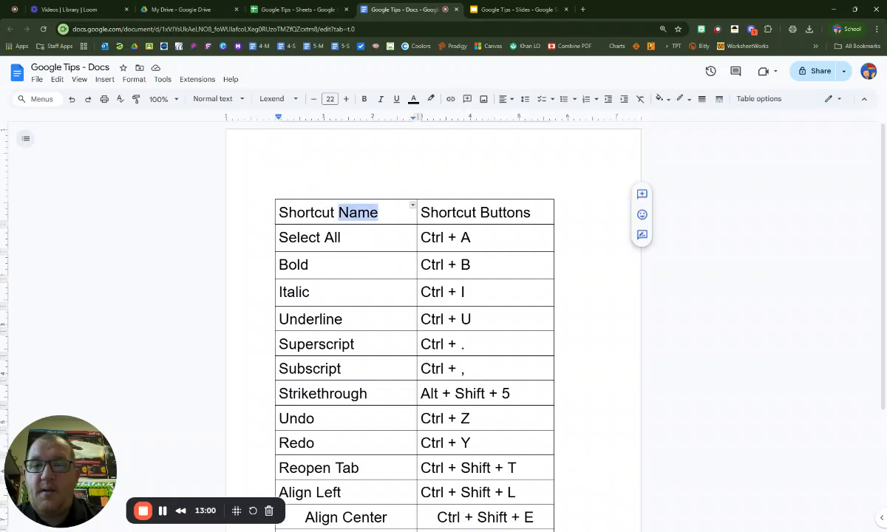
pyautogui.click(347, 212)
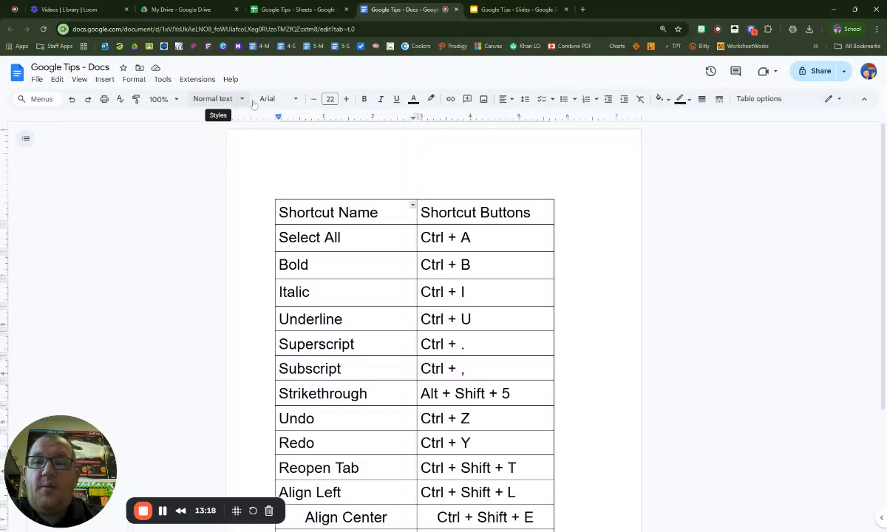
pyautogui.click(275, 98)
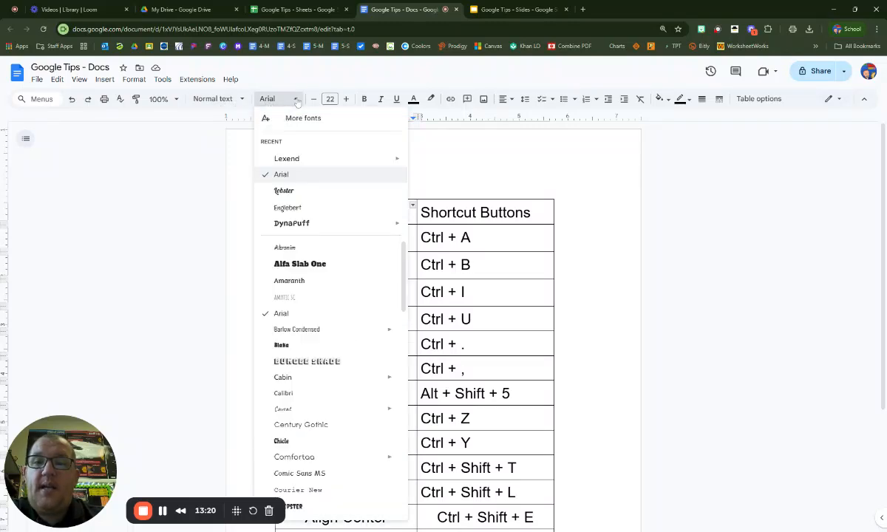
pyautogui.click(286, 159)
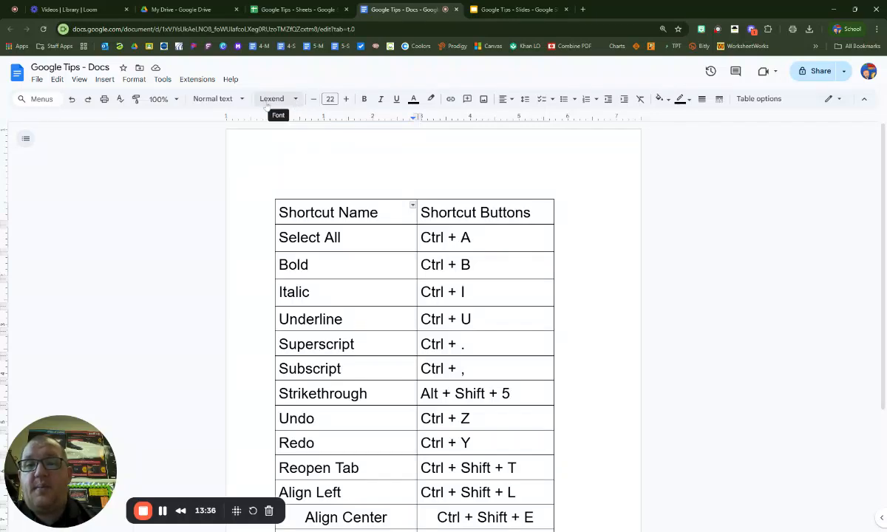
# Step: Save the current text styles as the default styles and view the option for resetting styles
pyautogui.click(223, 99)
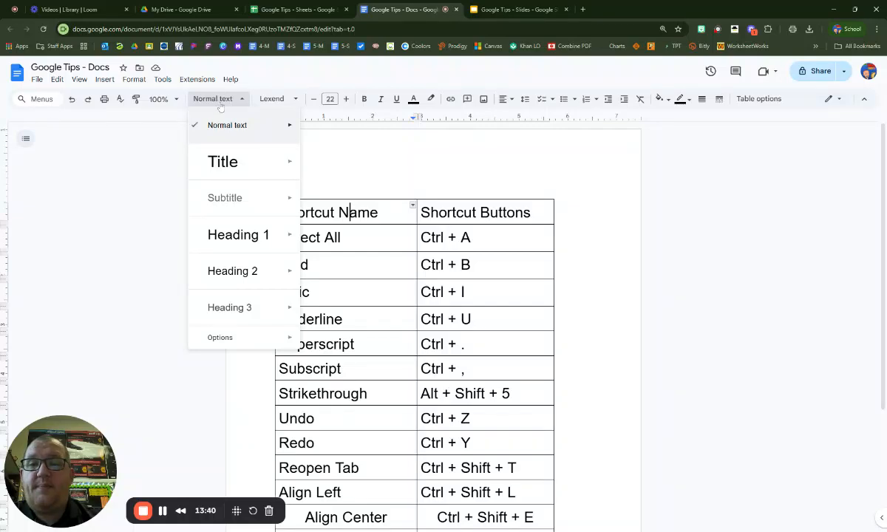
pyautogui.moveTo(239, 340)
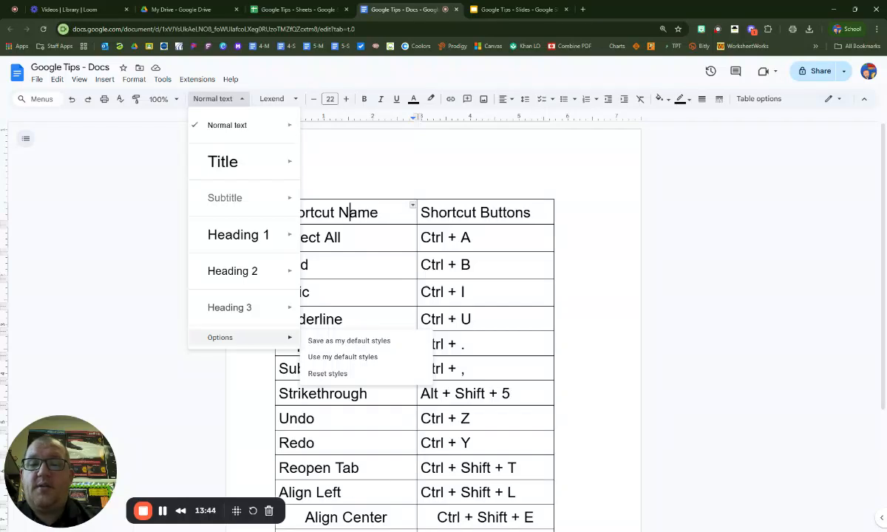
pyautogui.click(367, 344)
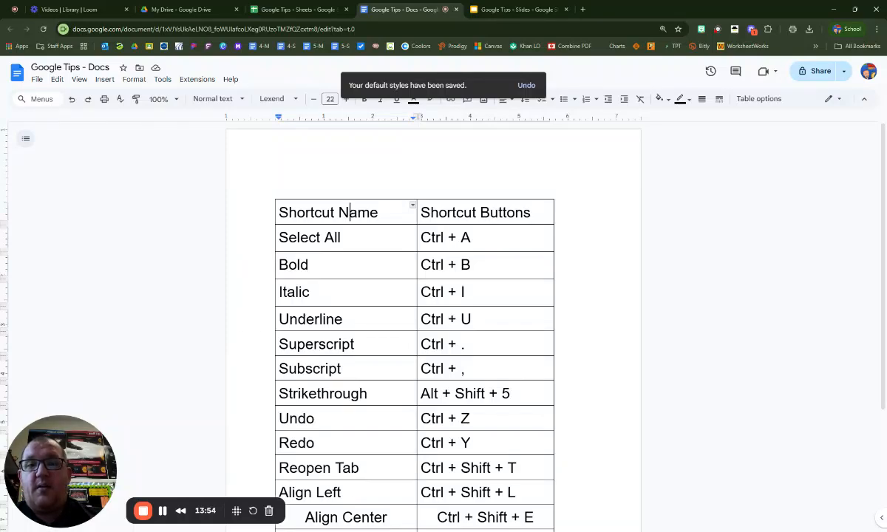
pyautogui.click(234, 103)
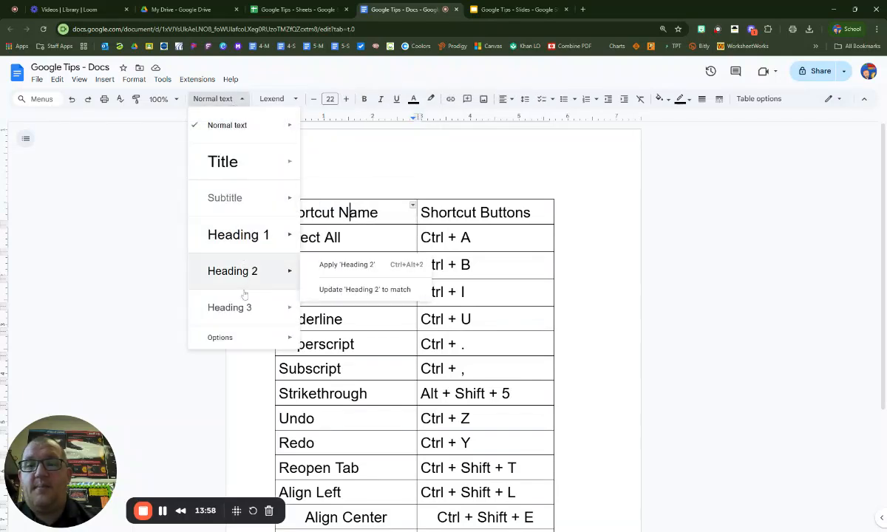
pyautogui.moveTo(243, 339)
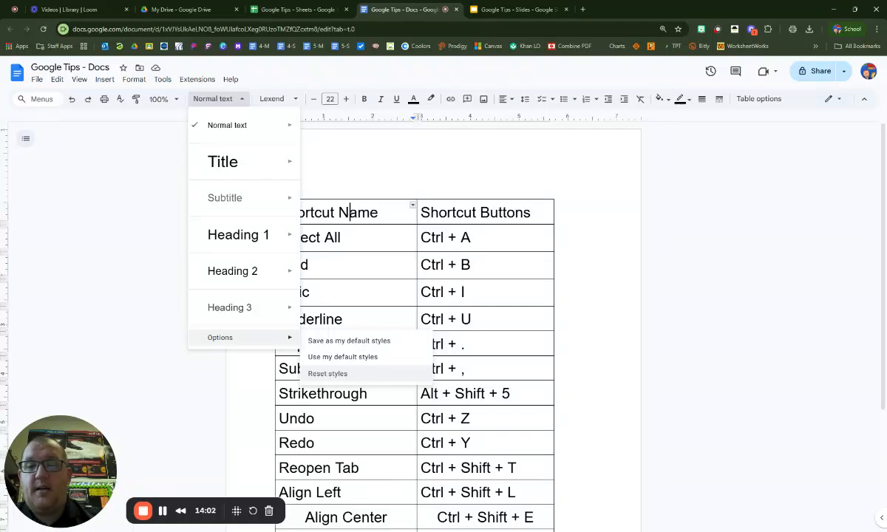
pyautogui.moveTo(252, 197)
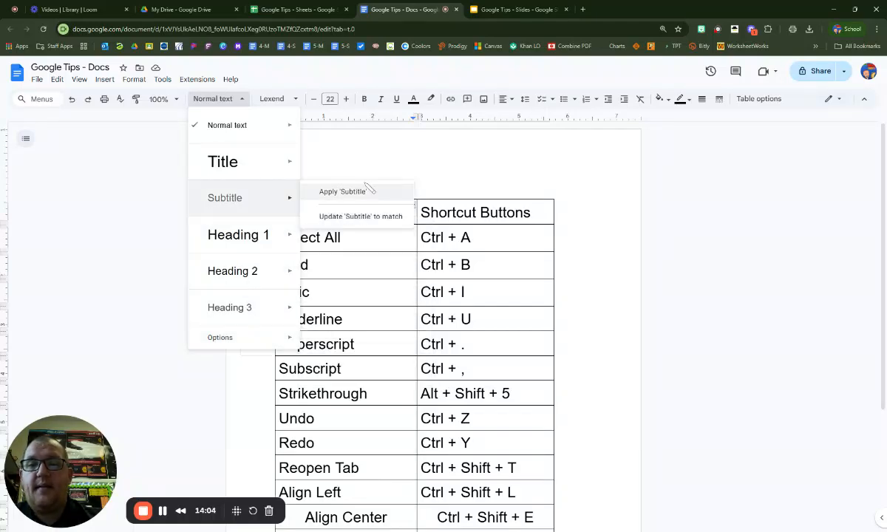
# Step: Change the font of the entire shortcuts table, from the header row through Align Right, to Lexend
pyautogui.click(342, 167)
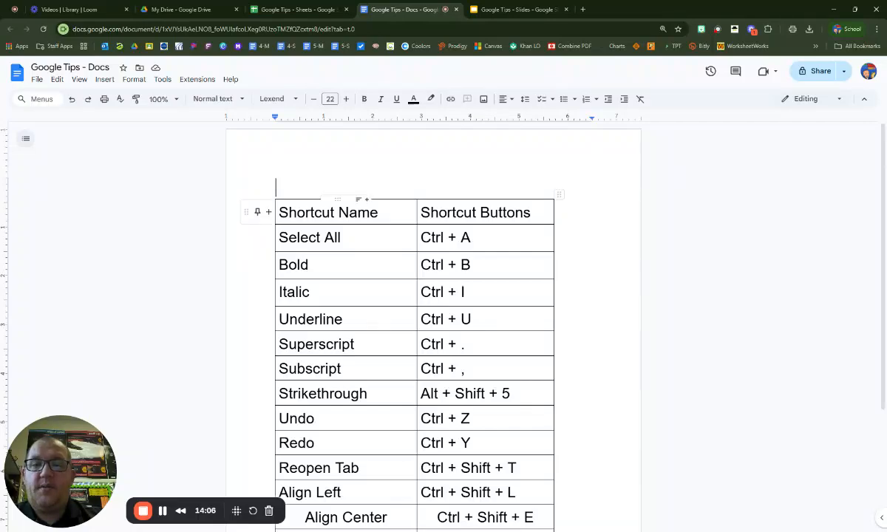
pyautogui.hotkey('shift', 'Down')
pyautogui.hotkey('shift', 'Down')
pyautogui.hotkey('shift', 'Down')
pyautogui.hotkey('shift', 'Down')
pyautogui.hotkey('shift', 'Down')
pyautogui.hotkey('shift', 'Down')
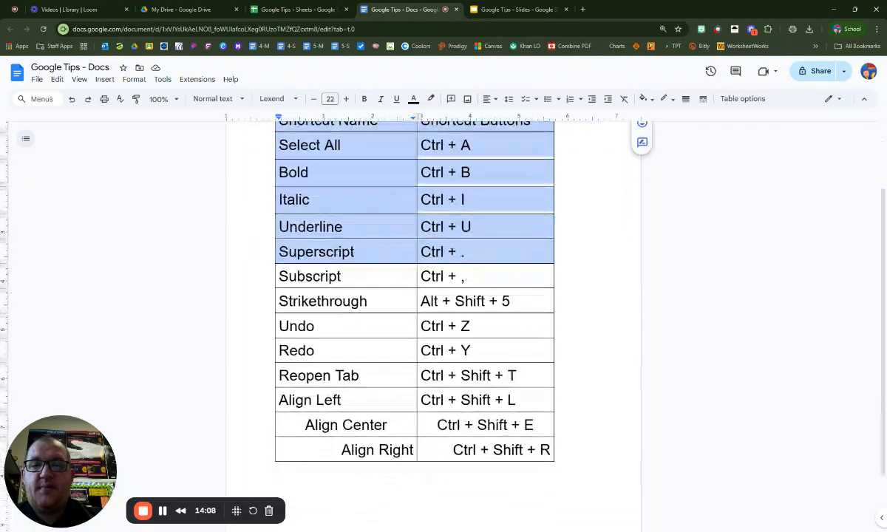
pyautogui.hotkey('shift', 'Down')
pyautogui.hotkey('shift', 'Down')
pyautogui.hotkey('shift', 'Down')
pyautogui.hotkey('shift', 'Down')
pyautogui.hotkey('shift', 'Down')
pyautogui.hotkey('shift', 'Down')
pyautogui.hotkey('shift', 'Down')
pyautogui.hotkey('shift', 'Down')
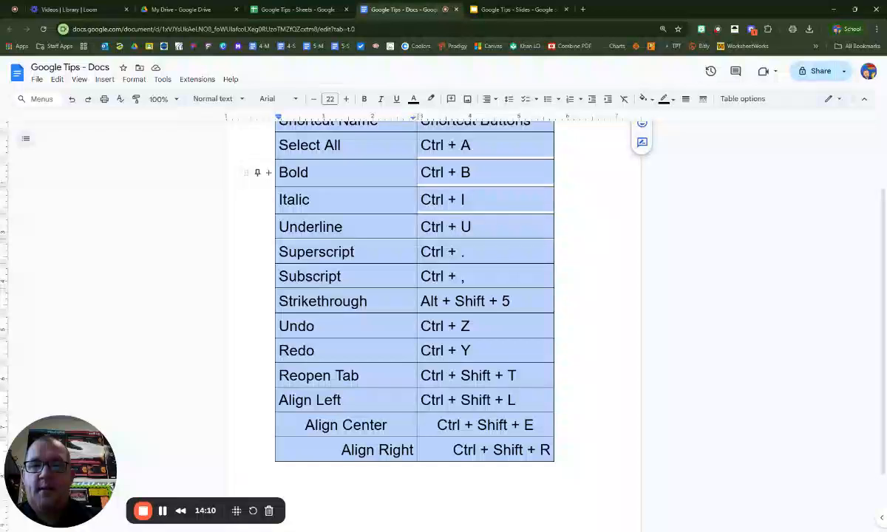
pyautogui.click(296, 99)
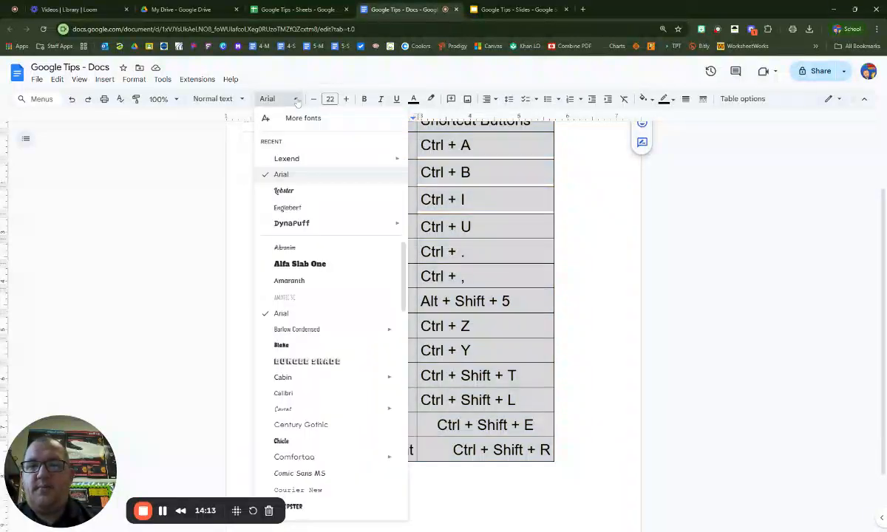
pyautogui.click(297, 158)
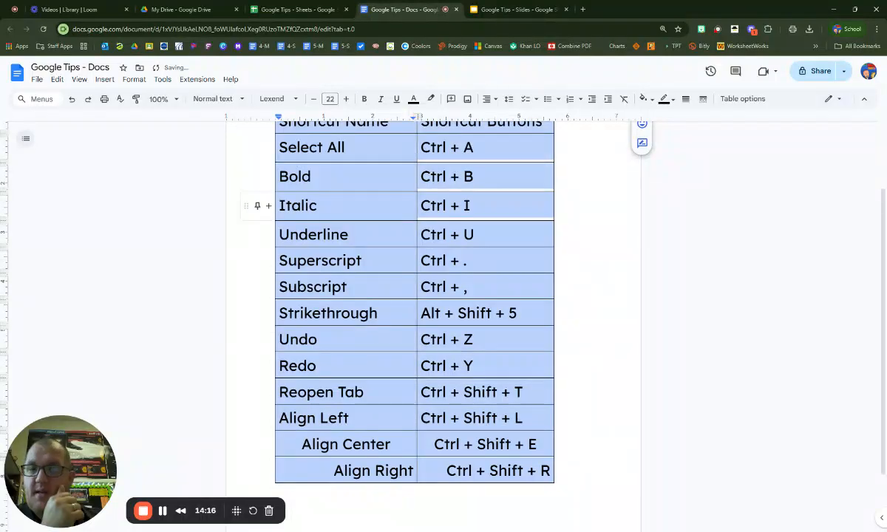
pyautogui.scroll(1, 241, 238)
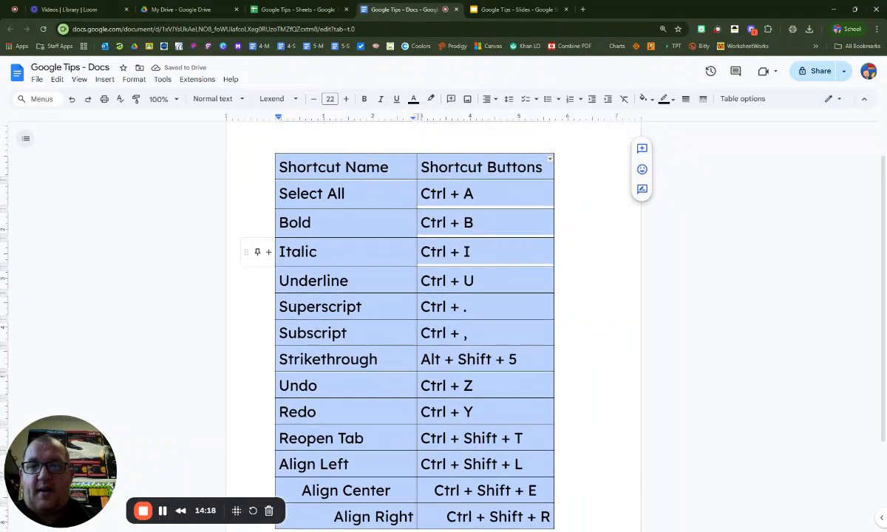
pyautogui.click(331, 223)
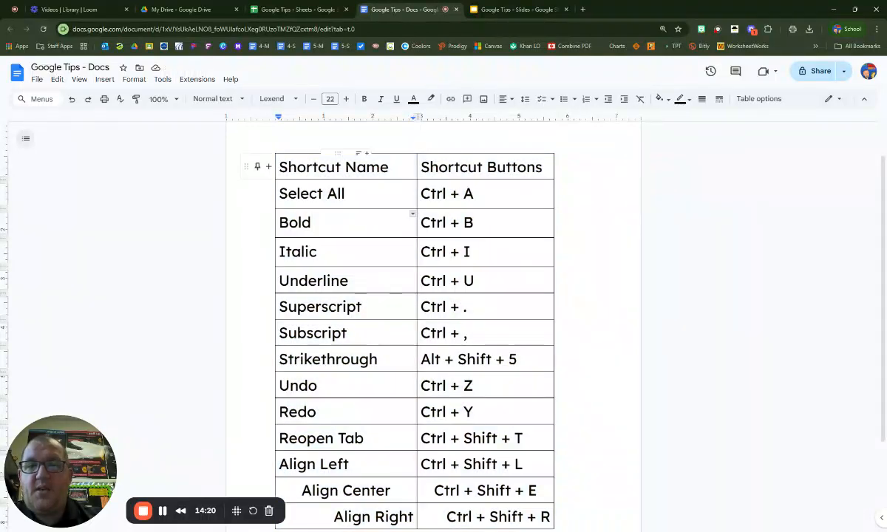
# Step: Select the entire content of the document, and clear the selection by placing the insertion point after the word Bold
pyautogui.click(347, 194)
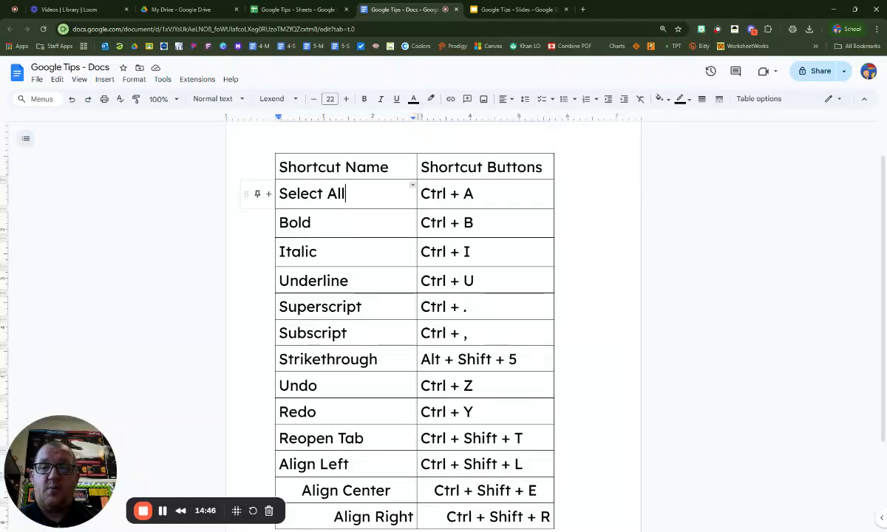
pyautogui.hotkey('ctrl', 'a')
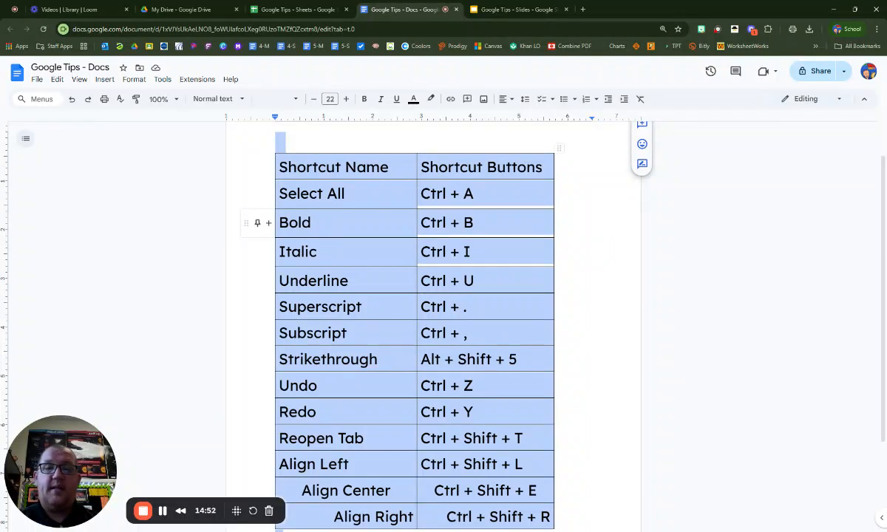
pyautogui.click(313, 222)
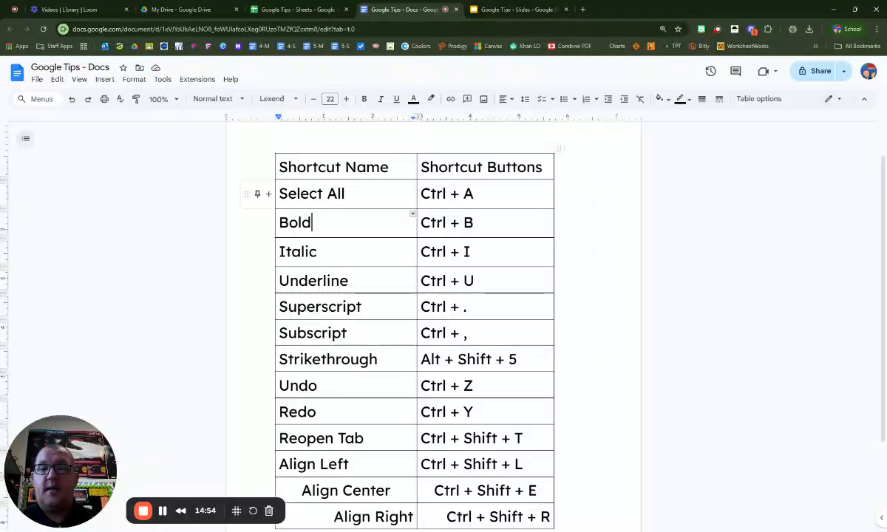
# Step: Make the word Bold bold and the word Italic italic in the Shortcut Name column
pyautogui.doubleClick(295, 223)
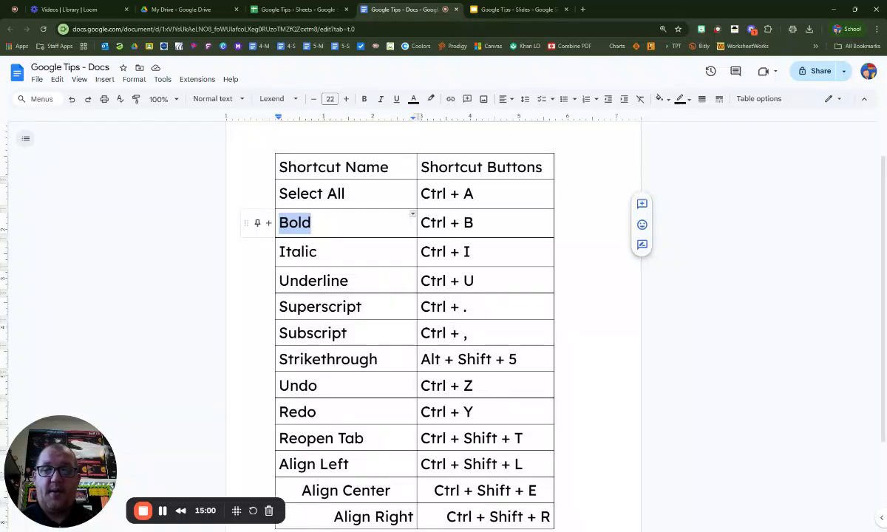
pyautogui.hotkey('ctrl', 'b')
pyautogui.click(301, 252)
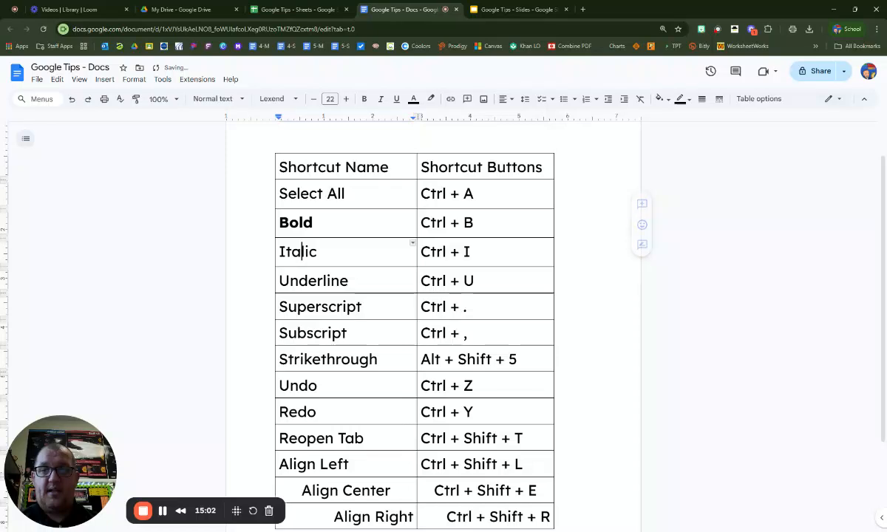
pyautogui.doubleClick(301, 252)
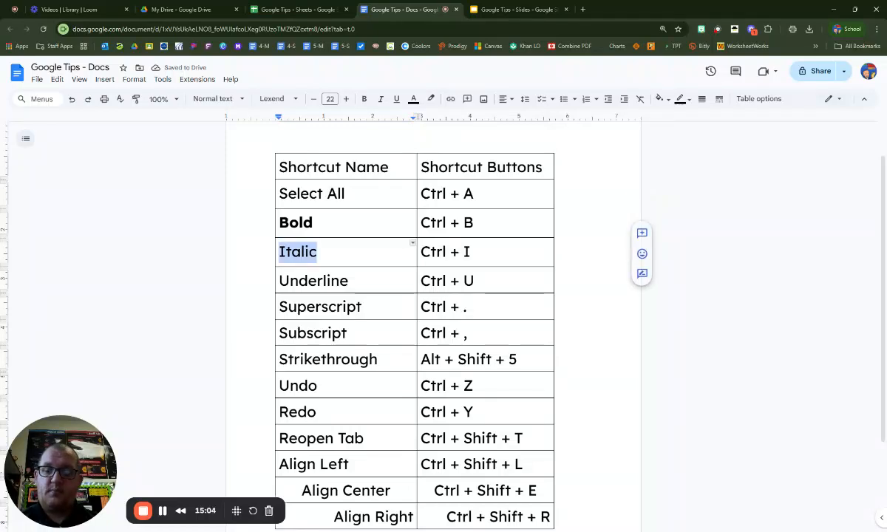
pyautogui.hotkey('ctrl', 'i')
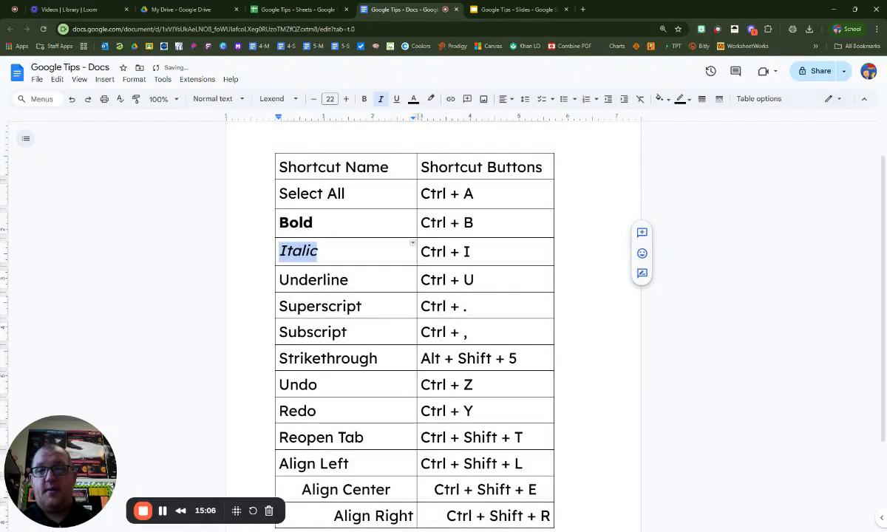
# Step: Underline the word Underline in the Shortcut Name column
pyautogui.doubleClick(311, 281)
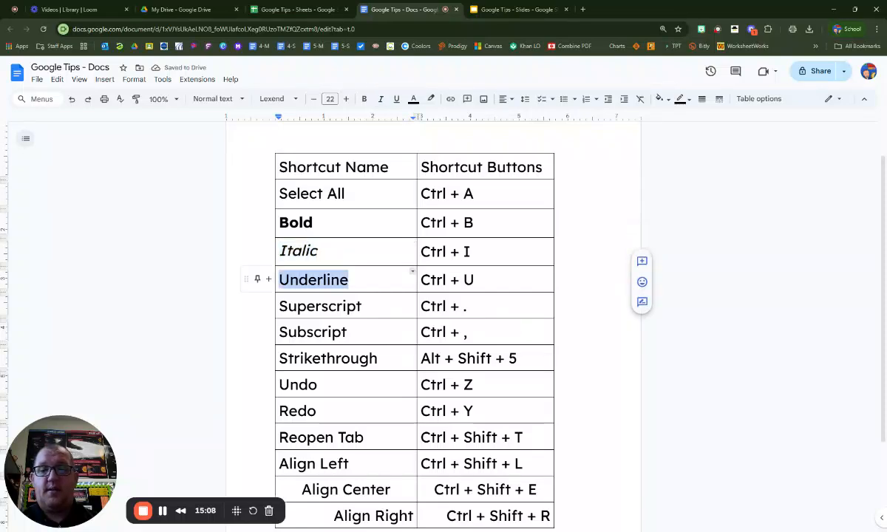
pyautogui.hotkey('ctrl', 'u')
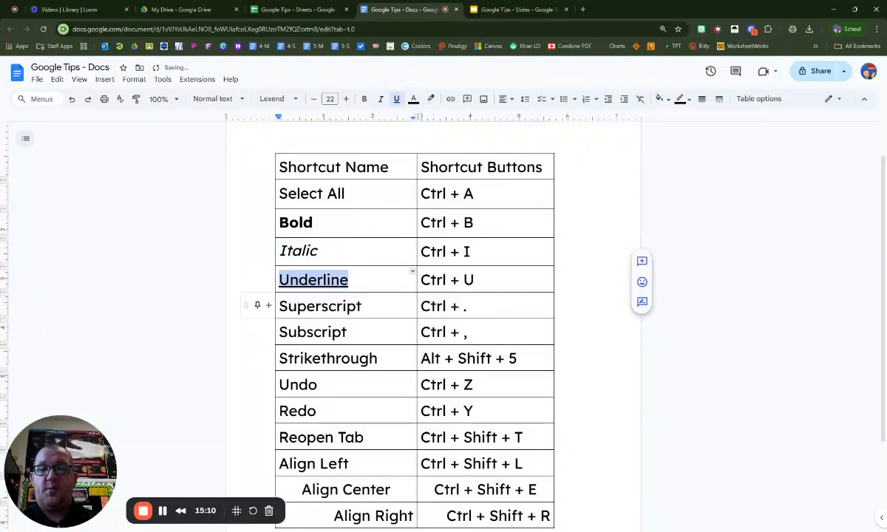
# Step: Add a 3 directly after the word Superscript and format that digit as superscript
pyautogui.click(329, 306)
pyautogui.doubleClick(330, 306)
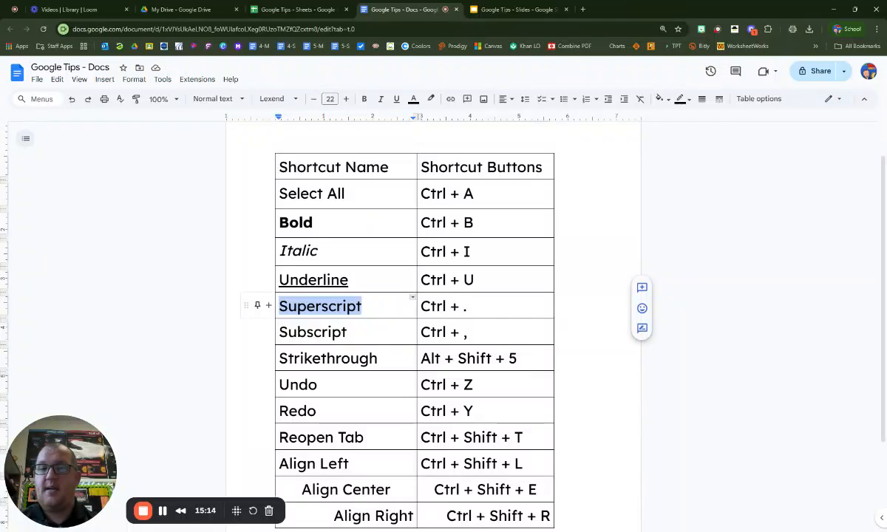
pyautogui.click(363, 306)
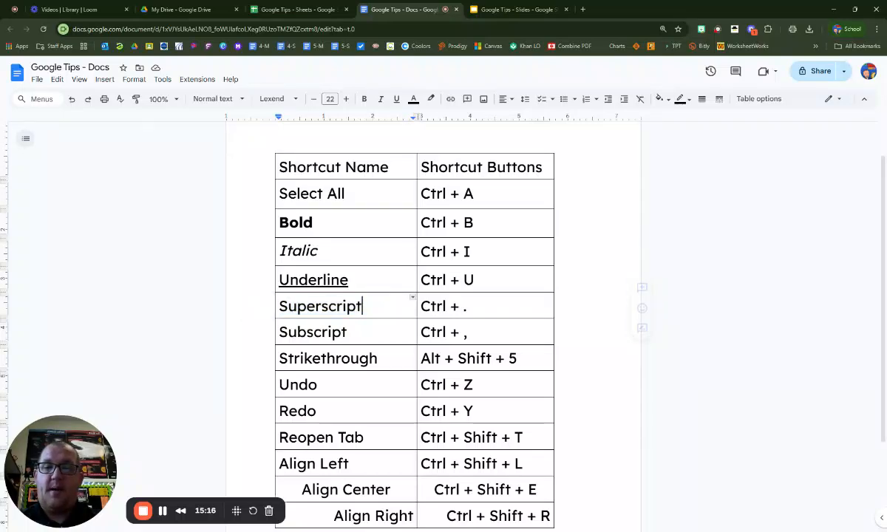
pyautogui.write('3')
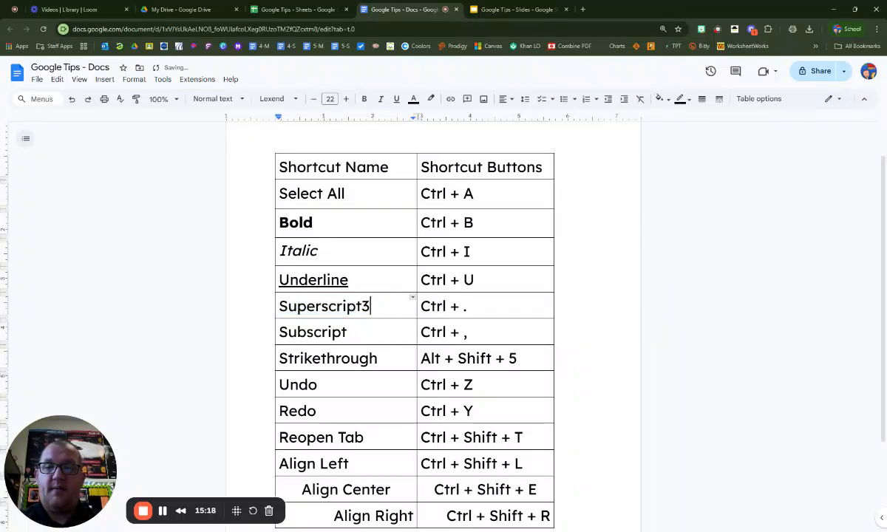
pyautogui.hotkey('shift', 'Left')
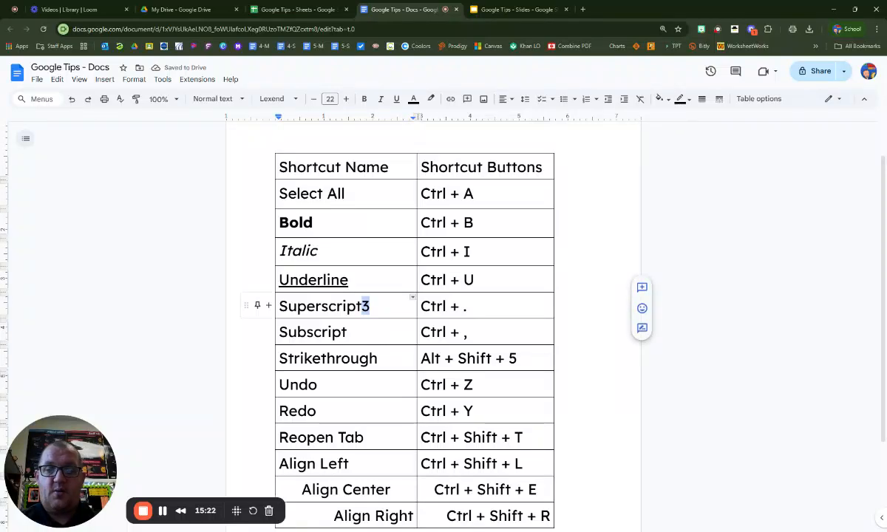
pyautogui.hotkey('ctrl', '.')
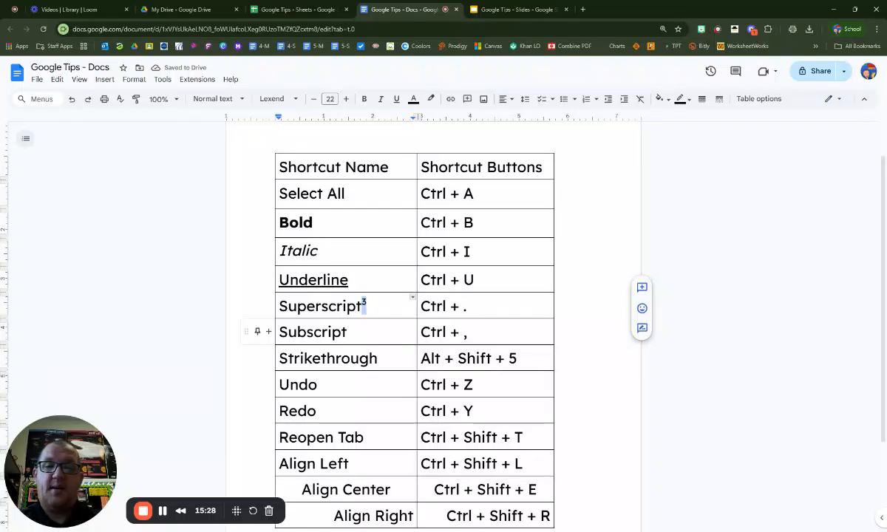
# Step: Add a 3 directly after the word Subscript and format that digit as subscript
pyautogui.click(355, 332)
pyautogui.write('3')
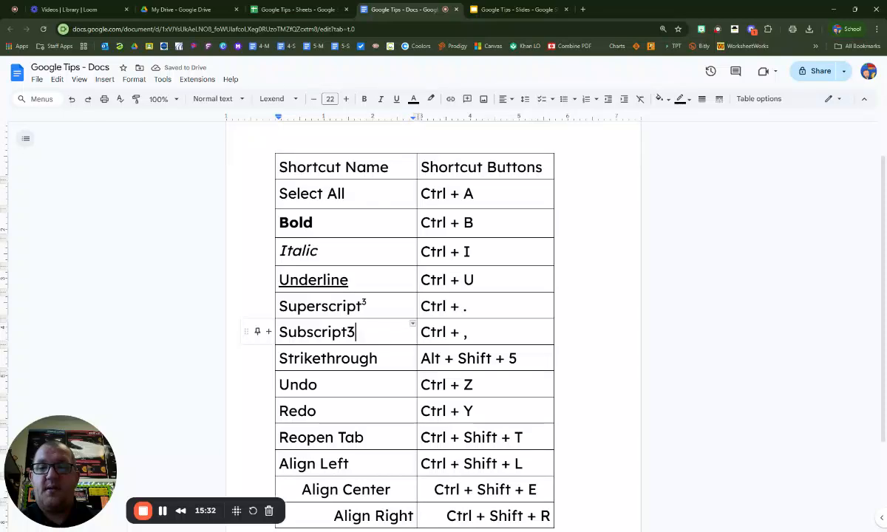
pyautogui.hotkey('shift', 'Left')
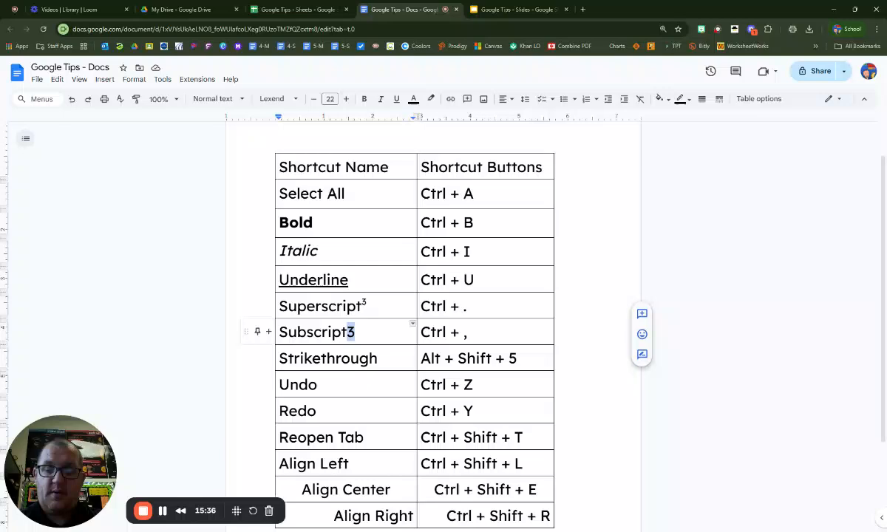
pyautogui.hotkey('ctrl', ',')
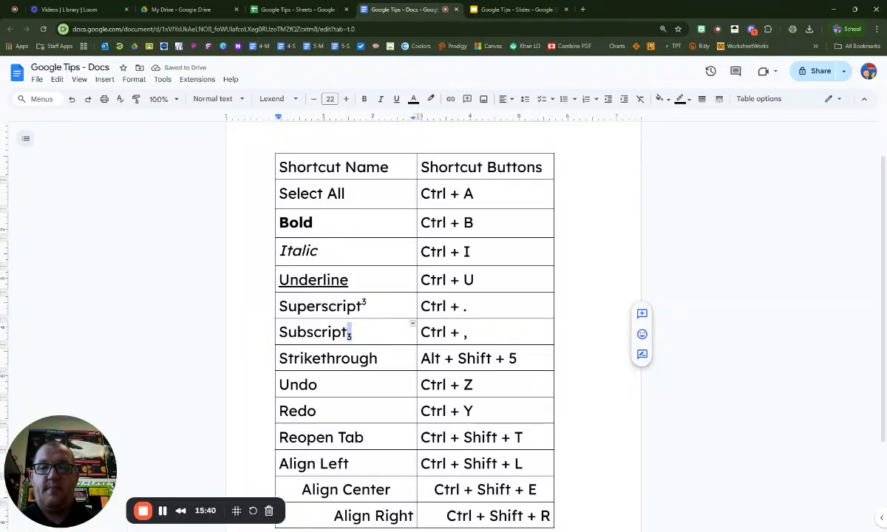
# Step: Apply strikethrough to the word Strikethrough in the Shortcut Name column
pyautogui.doubleClick(383, 359)
pyautogui.click(383, 358)
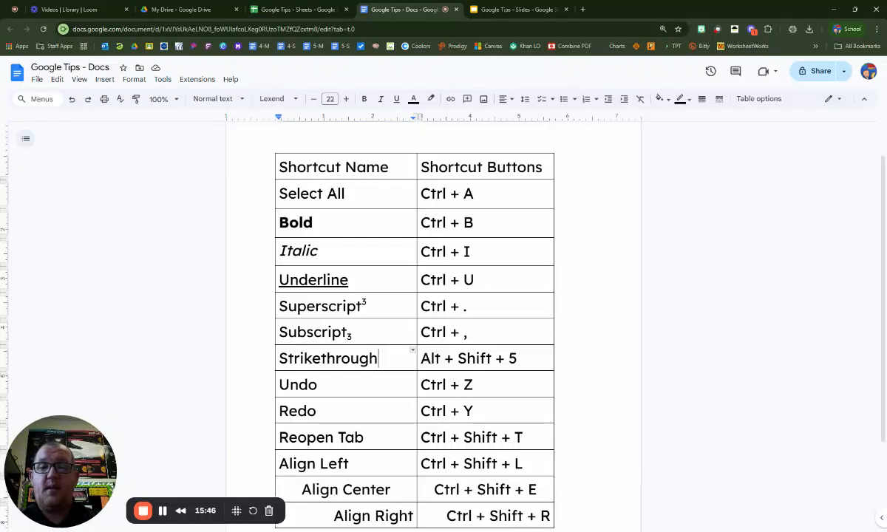
pyautogui.moveTo(379, 359); pyautogui.dragTo(275, 359)
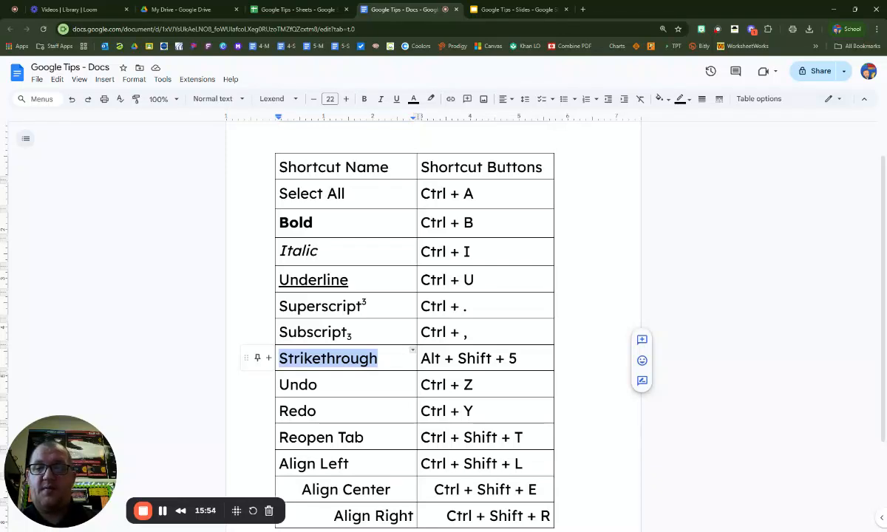
pyautogui.hotkey('alt', 'shift', '5')
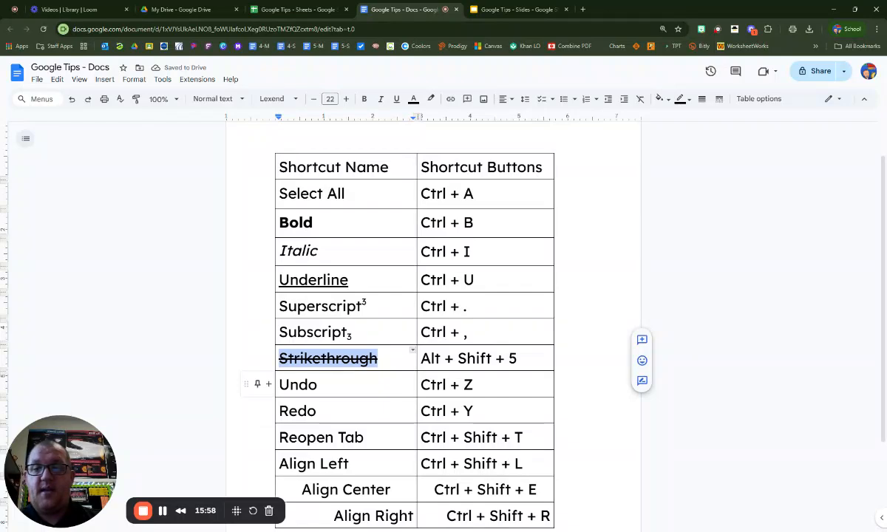
# Step: Add the word Hello after Undo in the Shortcut Name column and erase it
pyautogui.click(319, 385)
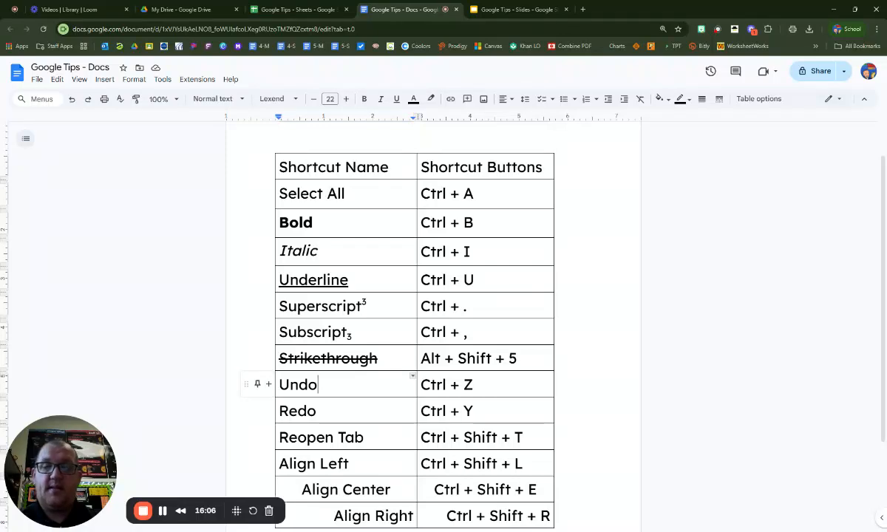
pyautogui.write('Hello')
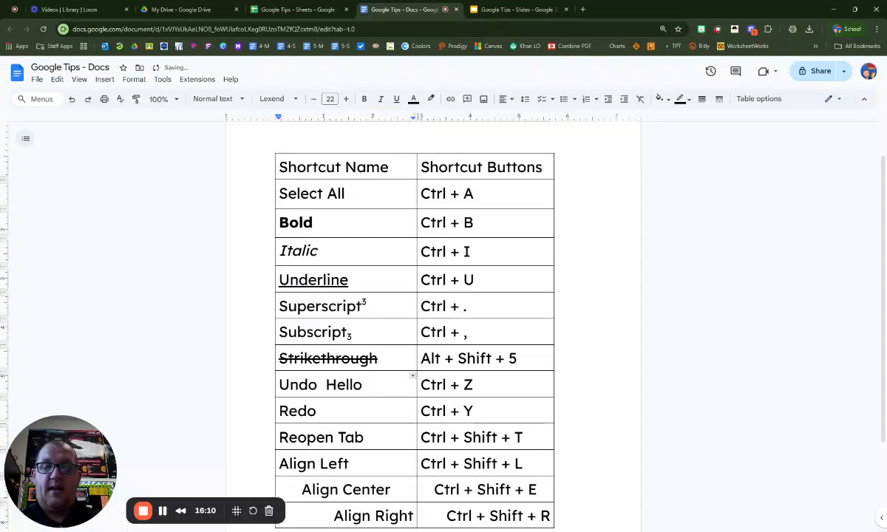
pyautogui.press('BackSpace')
pyautogui.press('BackSpace')
pyautogui.press('BackSpace')
pyautogui.press('BackSpace')
pyautogui.press('BackSpace')
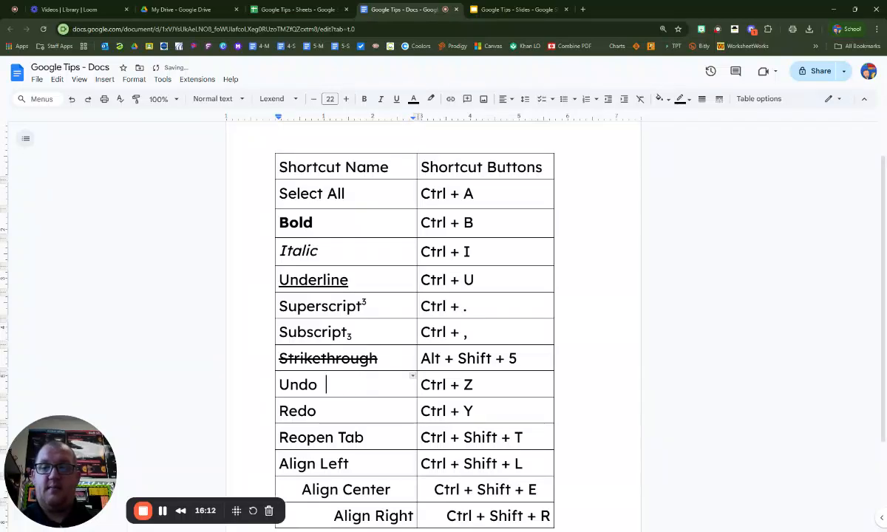
# Step: Undo the deletion of Hello beside Undo, and remove the word along with the extra spaces
pyautogui.hotkey('ctrl', 'z')
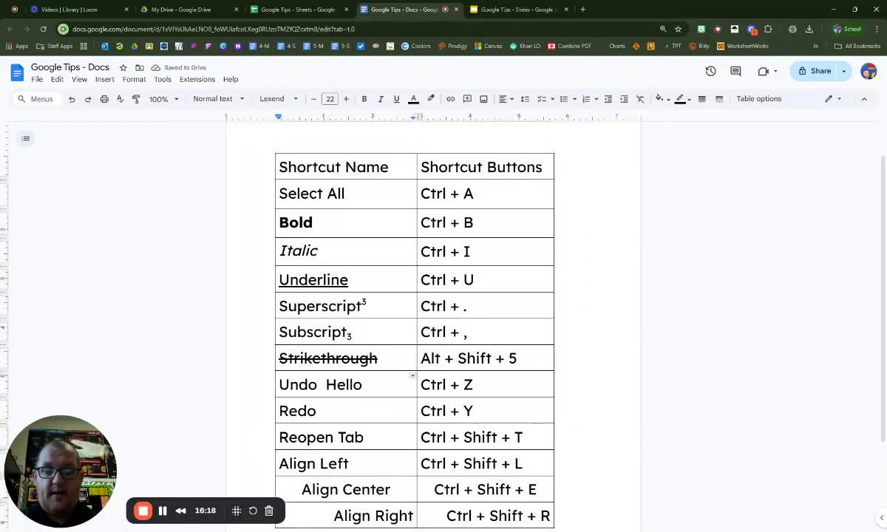
pyautogui.press('BackSpace')
pyautogui.press('BackSpace')
pyautogui.press('BackSpace')
pyautogui.press('BackSpace')
pyautogui.press('BackSpace')
pyautogui.press('BackSpace')
pyautogui.press('BackSpace')
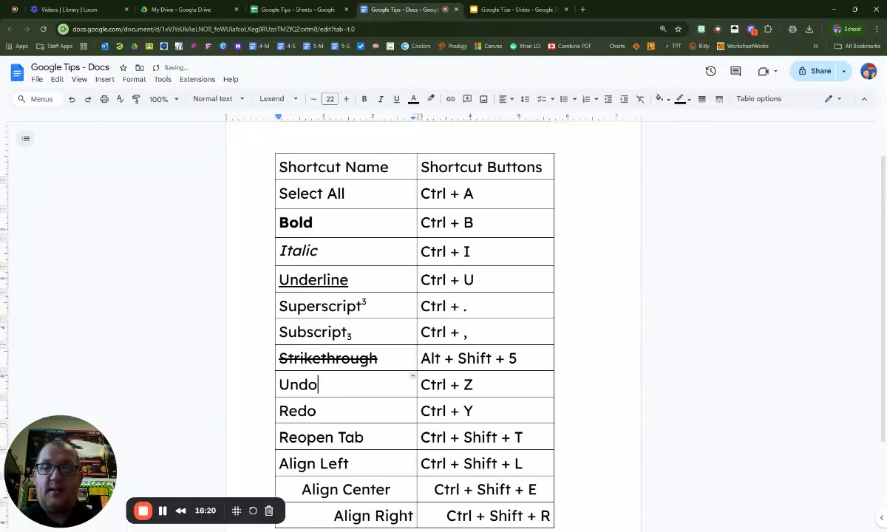
# Step: Add the word Hello after Redo in the Shortcut Name column and erase it
pyautogui.click(319, 411)
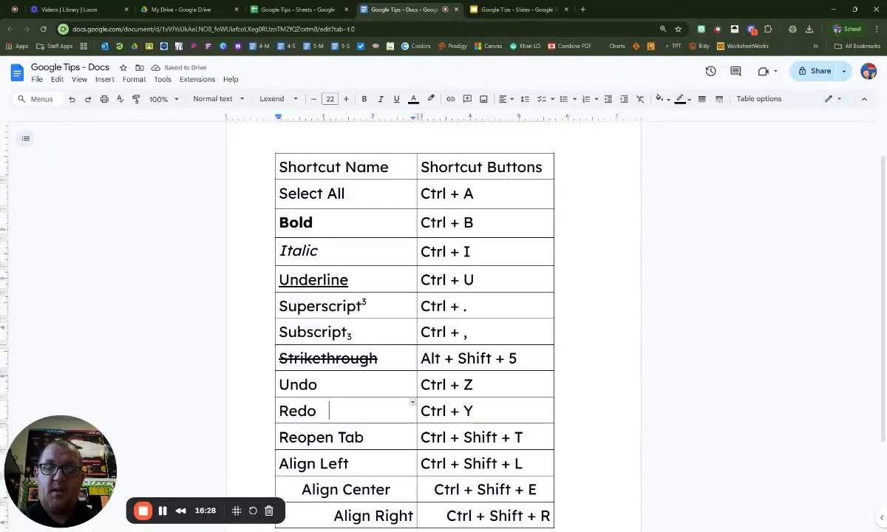
pyautogui.write('Hello')
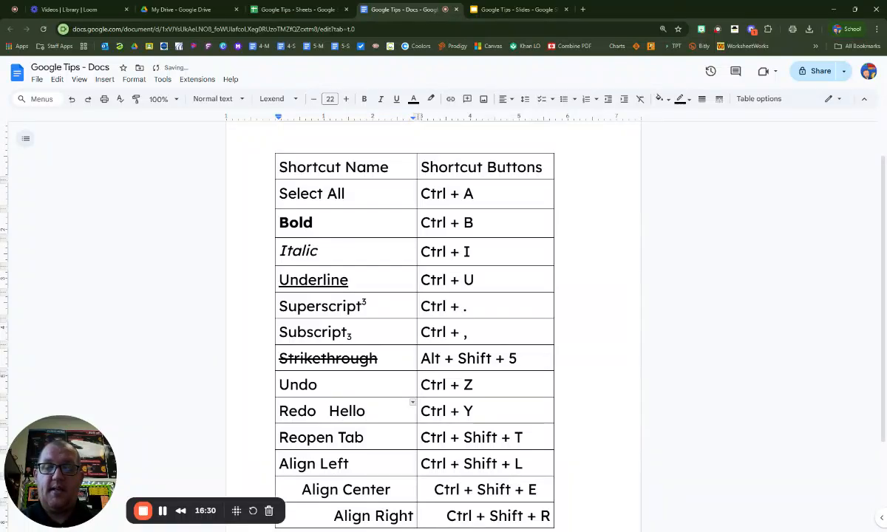
pyautogui.press('BackSpace')
pyautogui.press('BackSpace')
pyautogui.press('BackSpace')
pyautogui.press('BackSpace')
pyautogui.press('BackSpace')
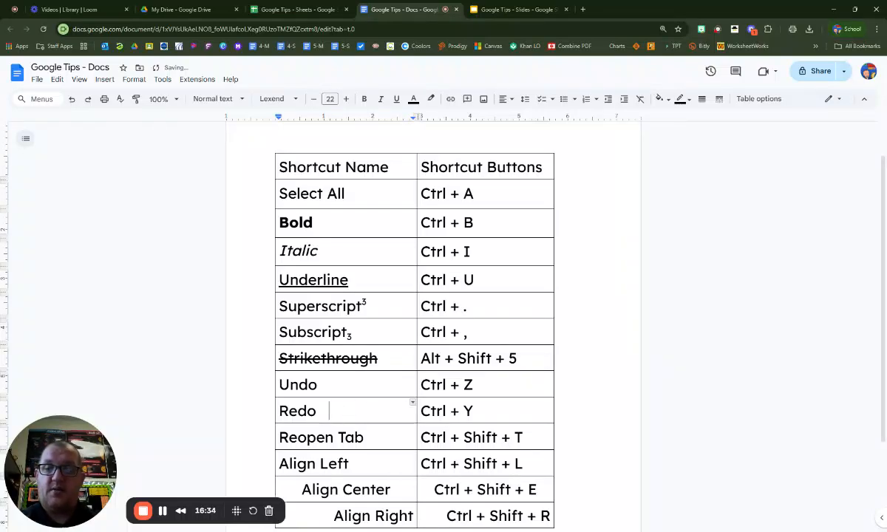
# Step: Undo and redo the deletion of Hello beside Redo, and remove the extra spaces after Redo
pyautogui.hotkey('ctrl', 'z')
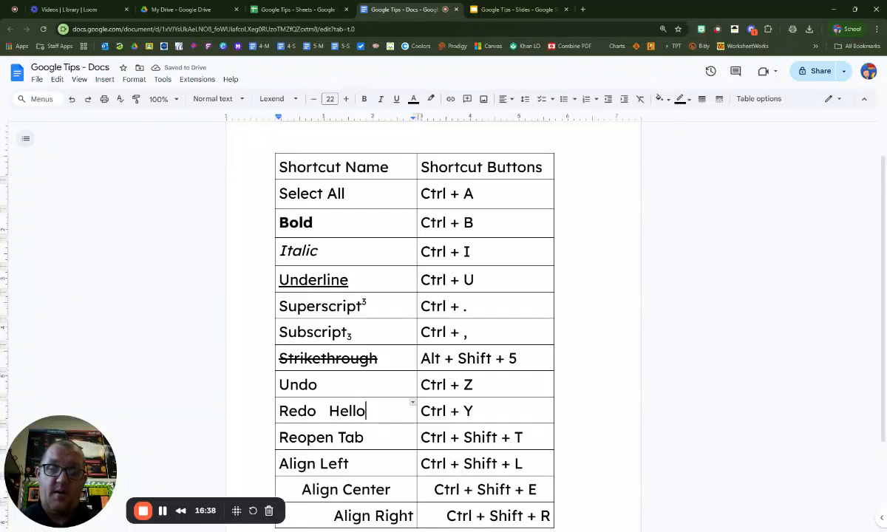
pyautogui.hotkey('ctrl', 'y')
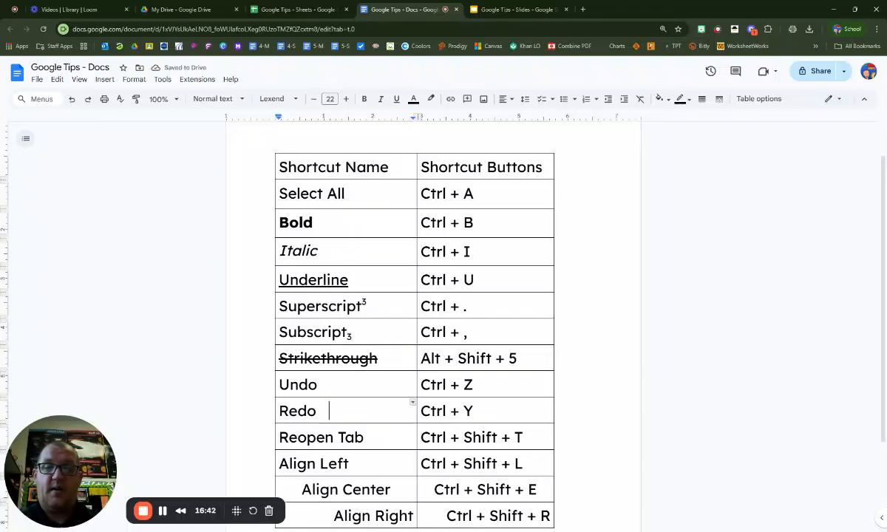
pyautogui.press('BackSpace')
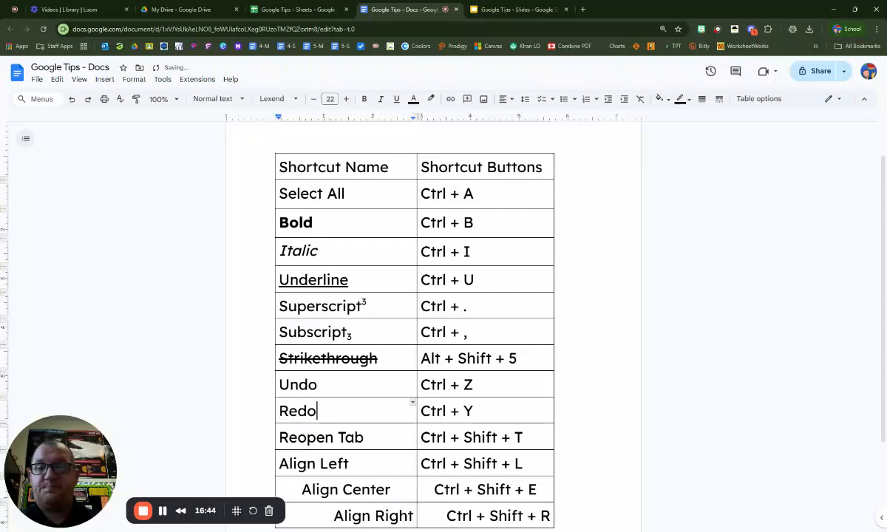
# Step: Right-align the Align Left text in the Shortcut Name column and set it back to left alignment
pyautogui.scroll(-2, 414, 296)
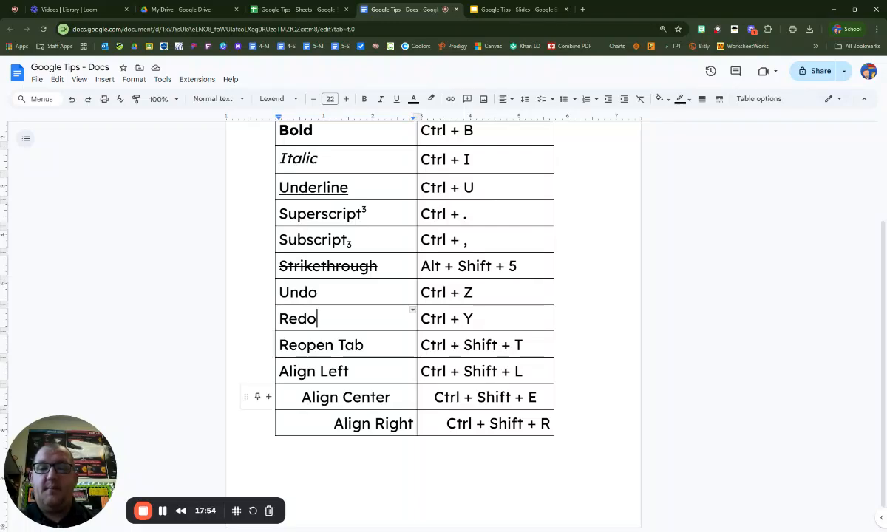
pyautogui.click(350, 371)
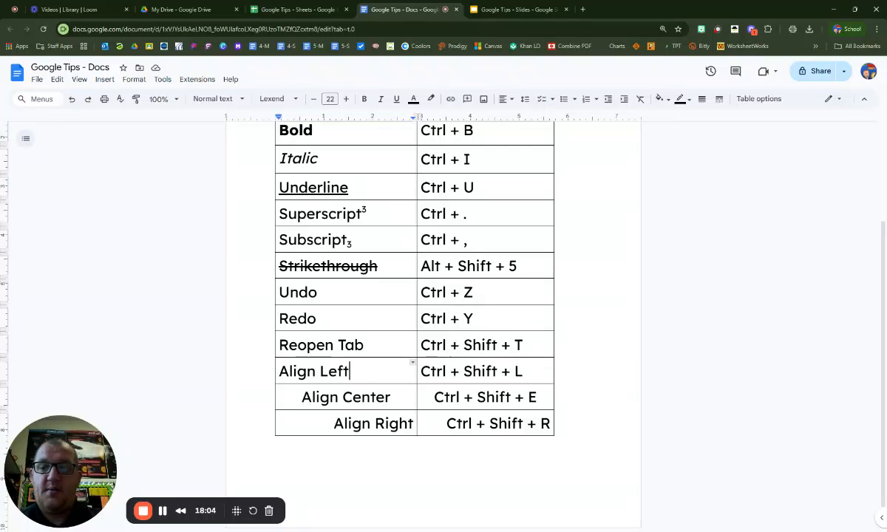
pyautogui.hotkey('ctrl', 'shift', 'r')
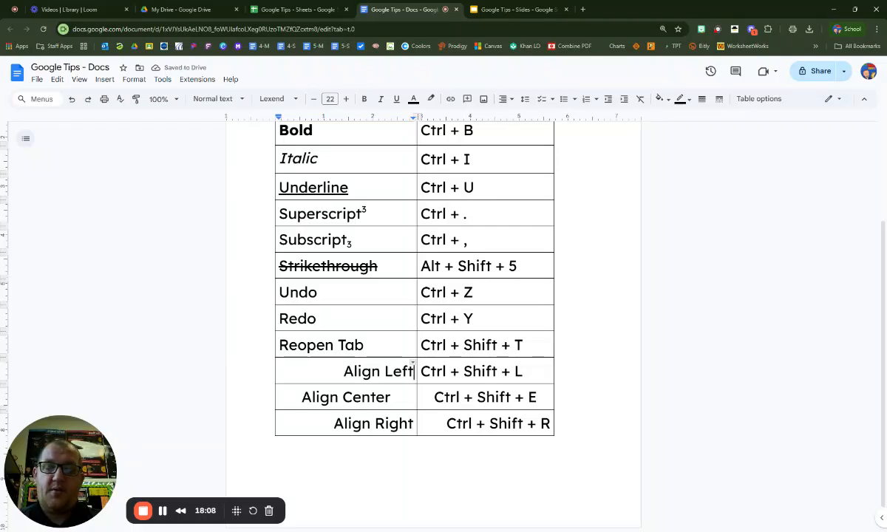
pyautogui.hotkey('ctrl', 'shift', 'l')
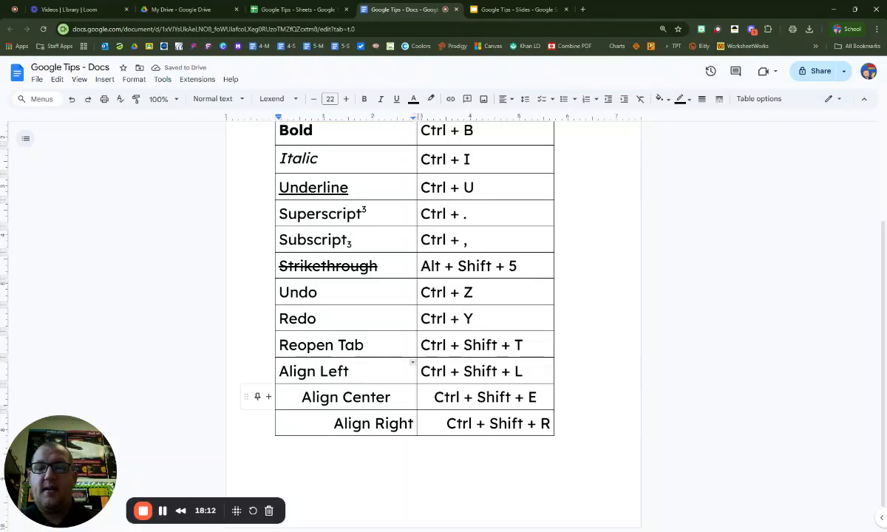
# Step: Left-align the Align Center text in the Shortcut Name column and center it again
pyautogui.click(363, 398)
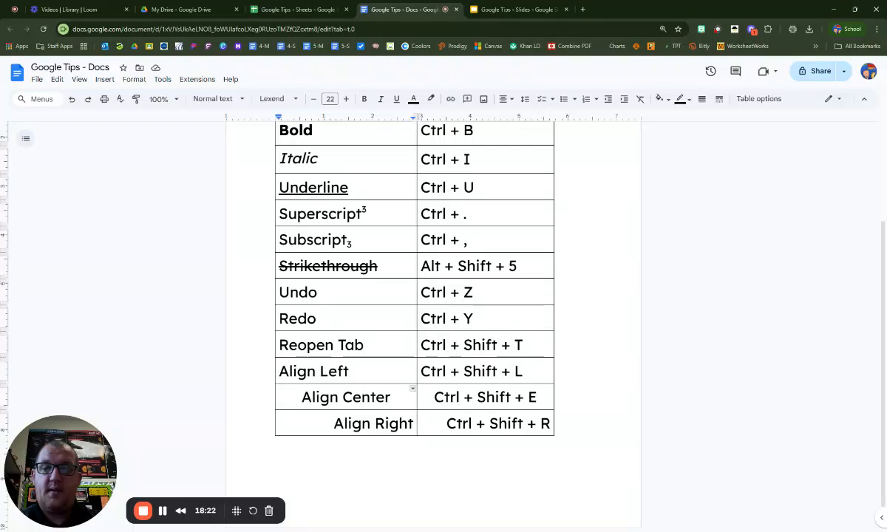
pyautogui.hotkey('ctrl', 'shift', 'l')
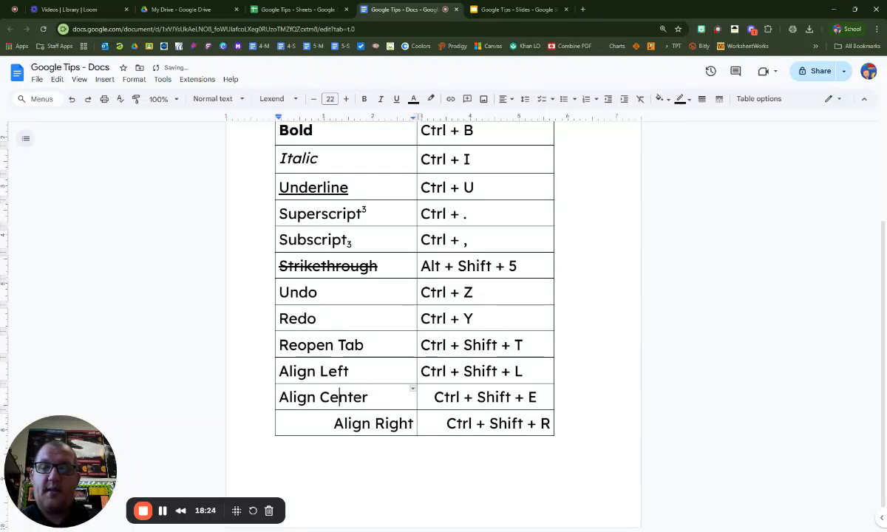
pyautogui.hotkey('ctrl', 'shift', 'e')
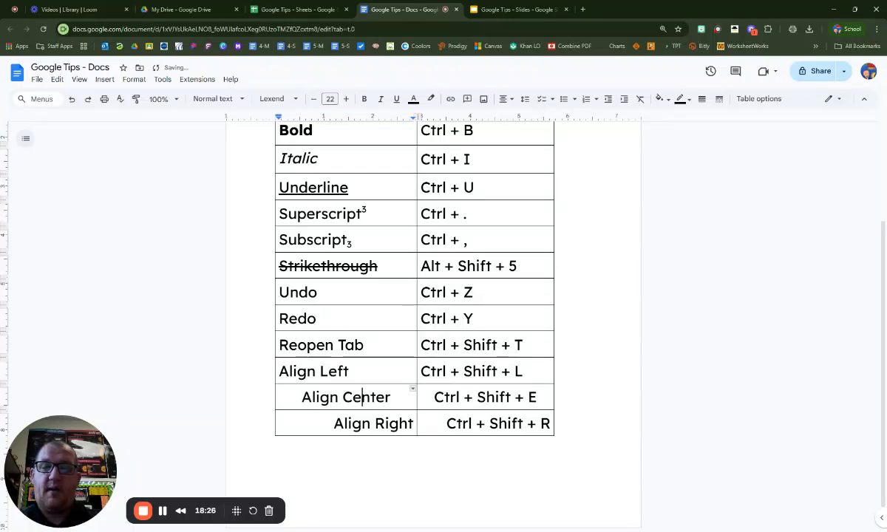
# Step: Left-align the Align Right text in the Shortcut Name column and right-align it again
pyautogui.click(353, 423)
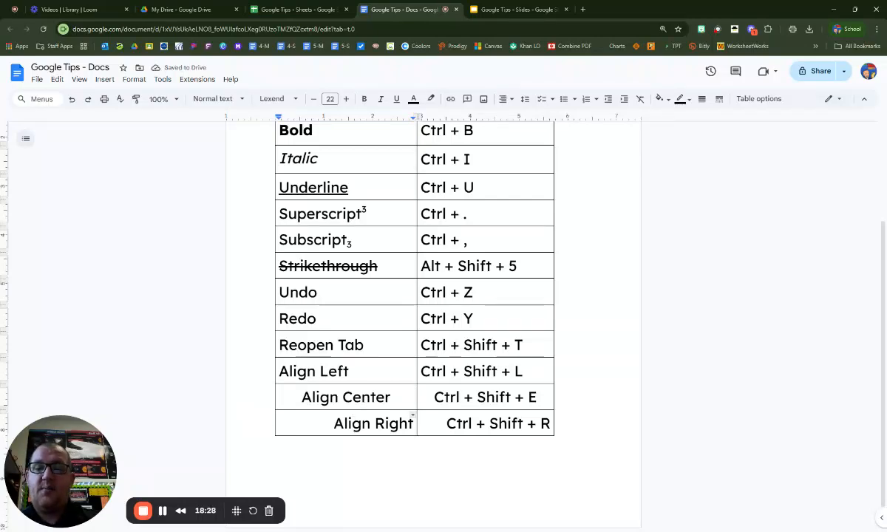
pyautogui.hotkey('ctrl', 'shift', 'l')
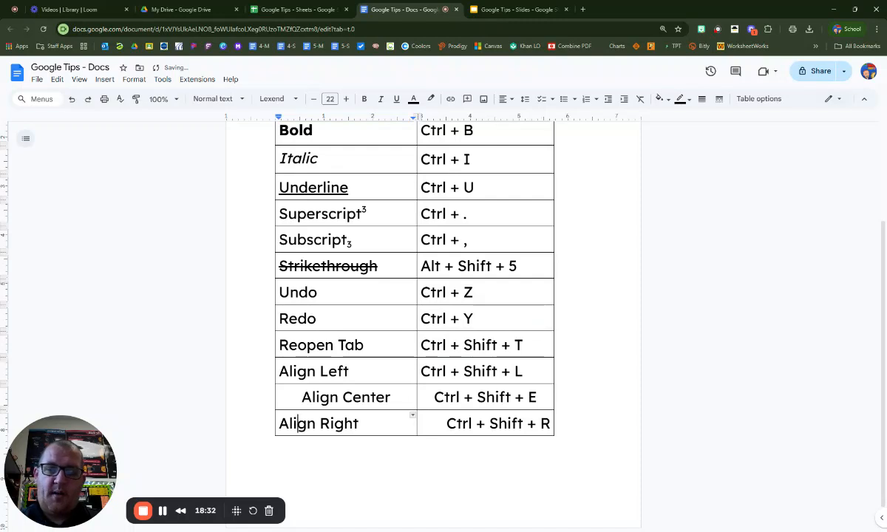
pyautogui.hotkey('ctrl', 'shift', 'r')
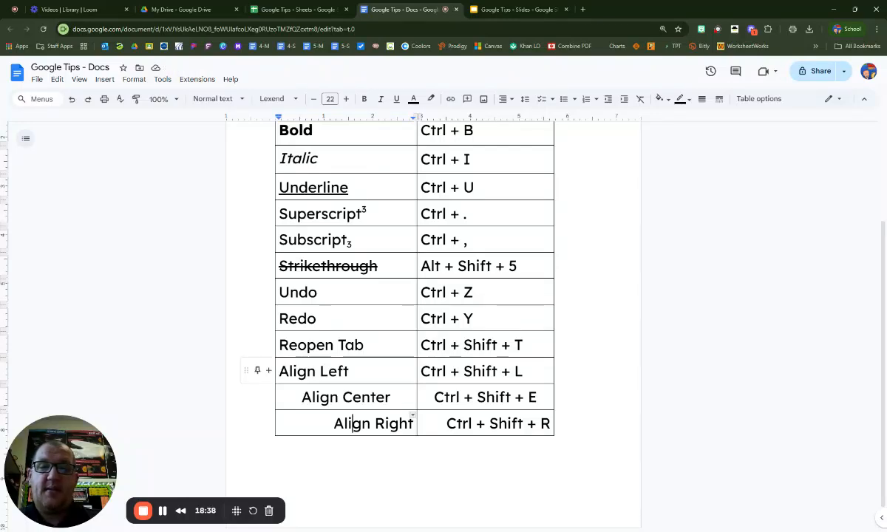
# Step: Switch to the Google Tips - Slides presentation in Google Slides and open its page setup
pyautogui.scroll(2, 414, 310)
pyautogui.scroll(-1, 414, 311)
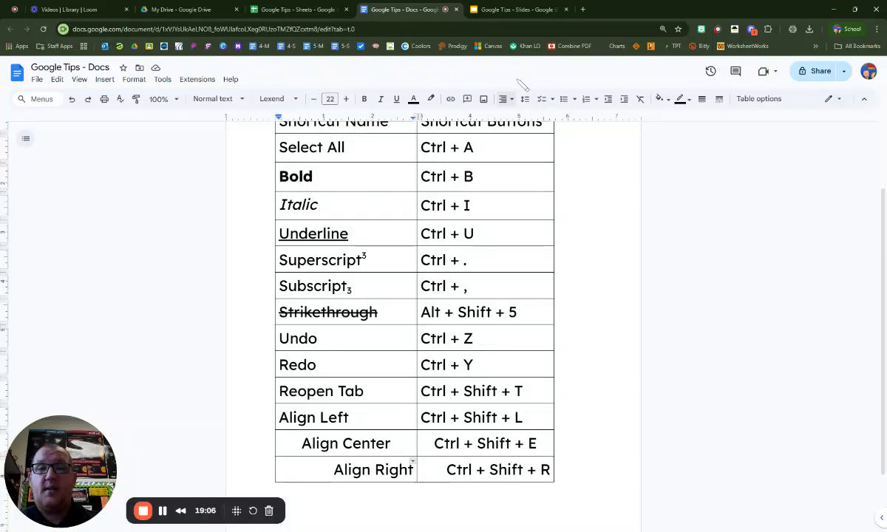
pyautogui.click(510, 11)
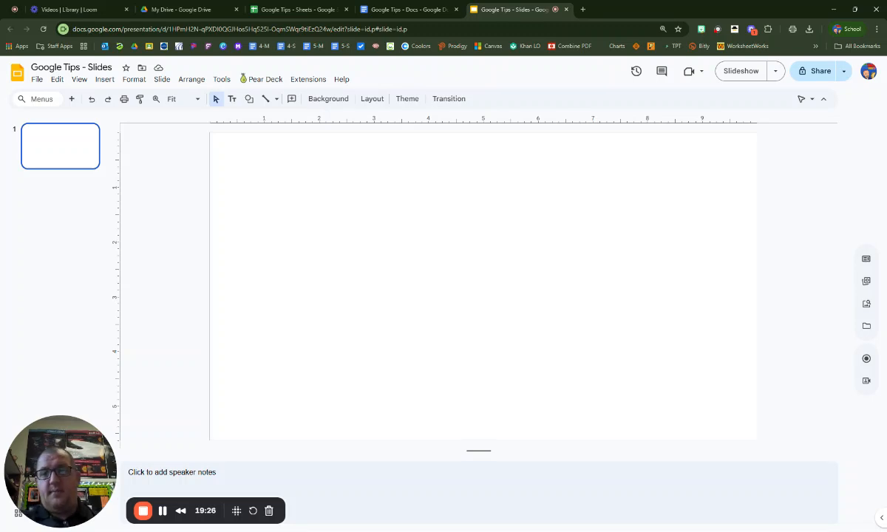
pyautogui.click(37, 79)
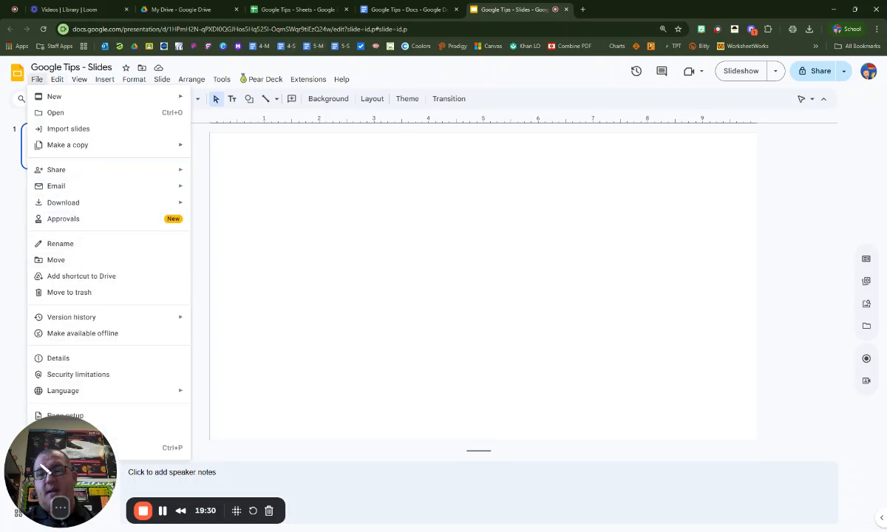
pyautogui.moveTo(46, 468); pyautogui.dragTo(644, 471)
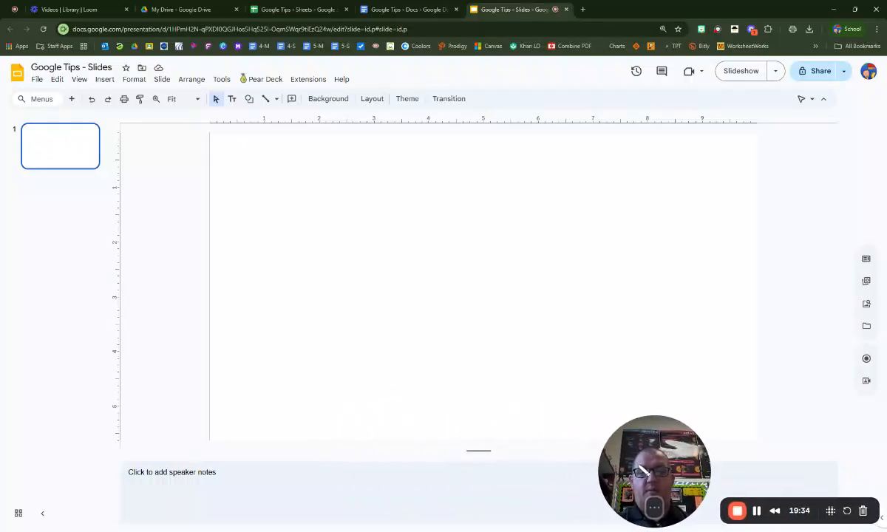
pyautogui.click(40, 80)
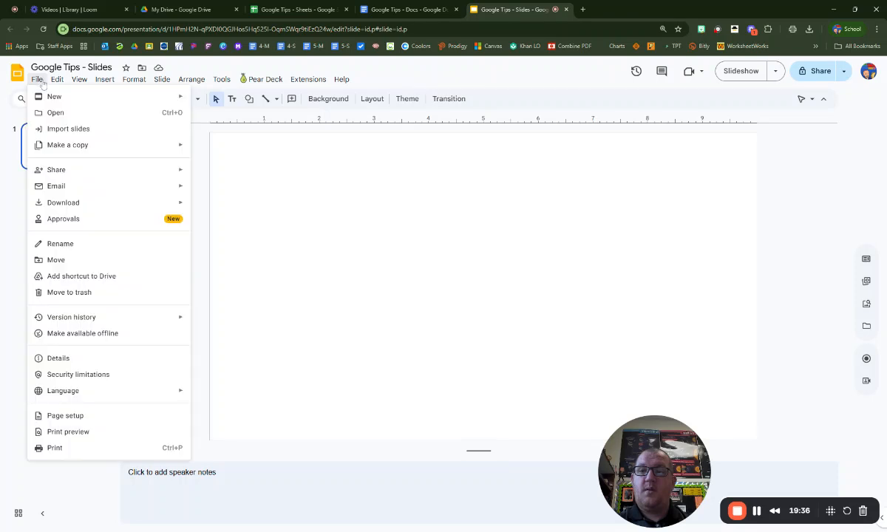
pyautogui.click(65, 416)
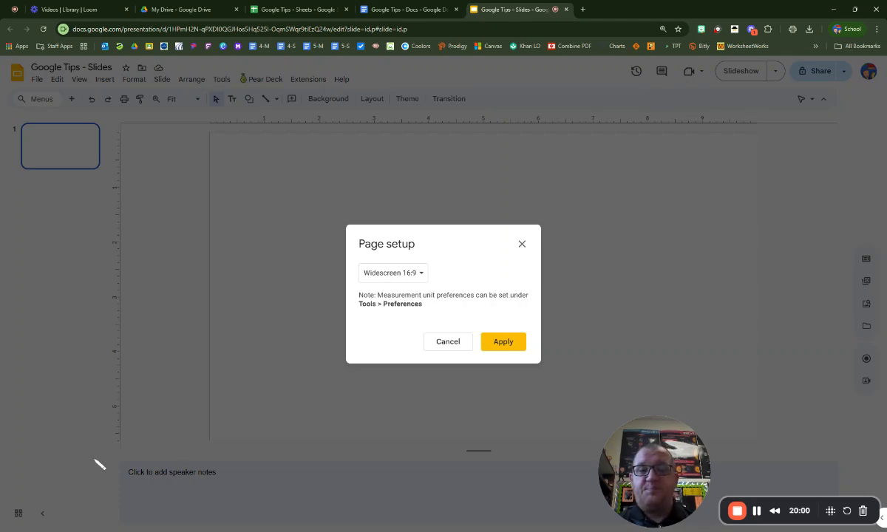
# Step: Set the presentation to a custom page size of 11 × 8.5 inches and apply it
pyautogui.click(391, 274)
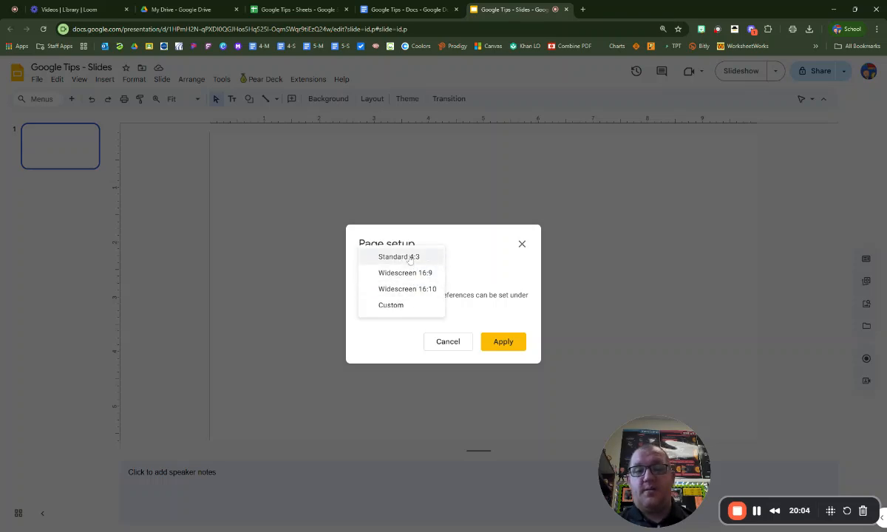
pyautogui.click(399, 309)
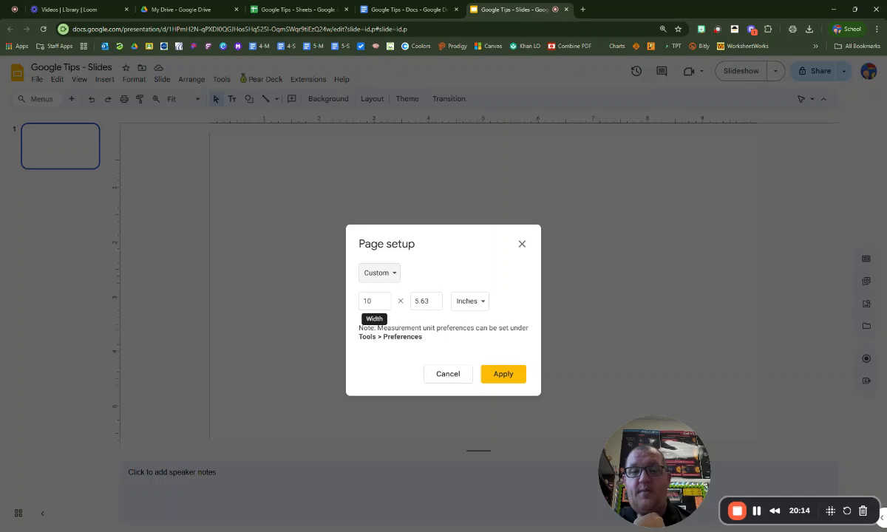
pyautogui.doubleClick(375, 301)
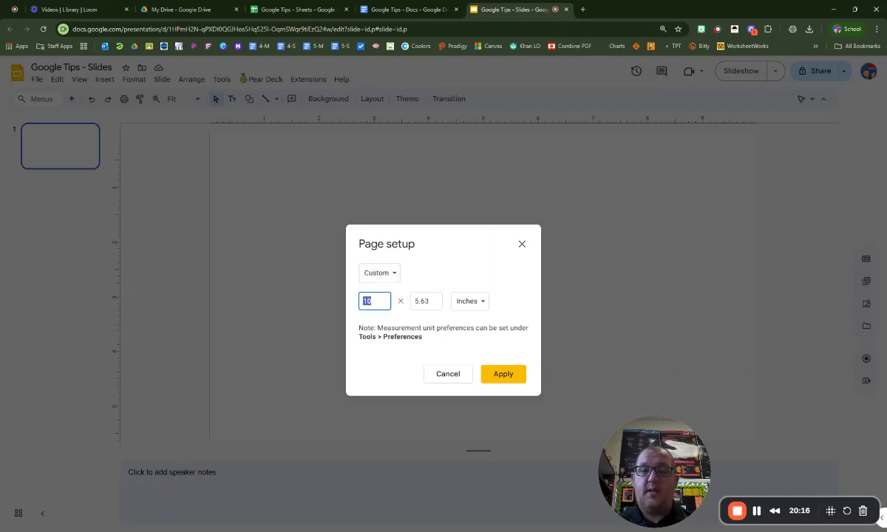
pyautogui.write('11')
pyautogui.press('Tab')
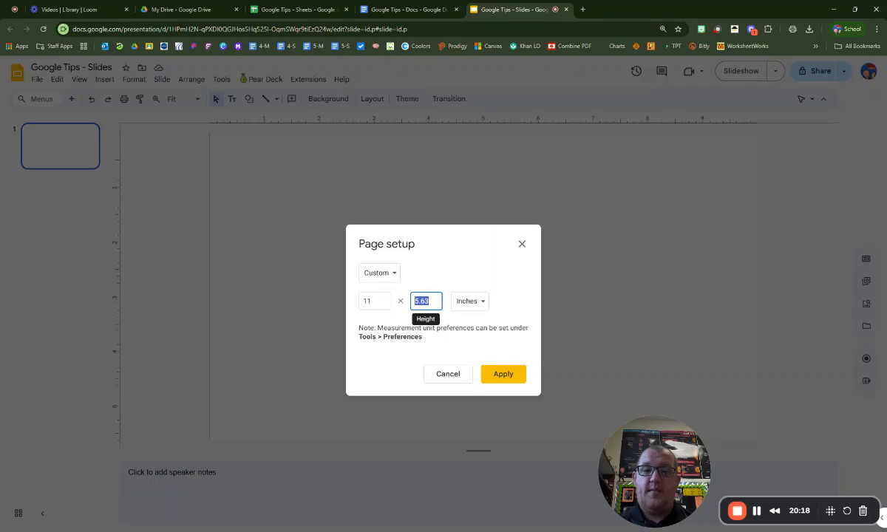
pyautogui.write('8.5')
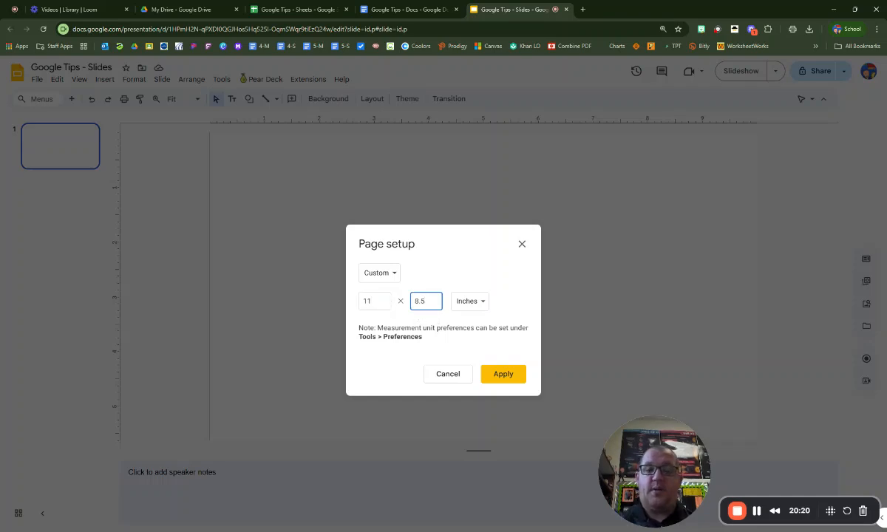
pyautogui.click(507, 375)
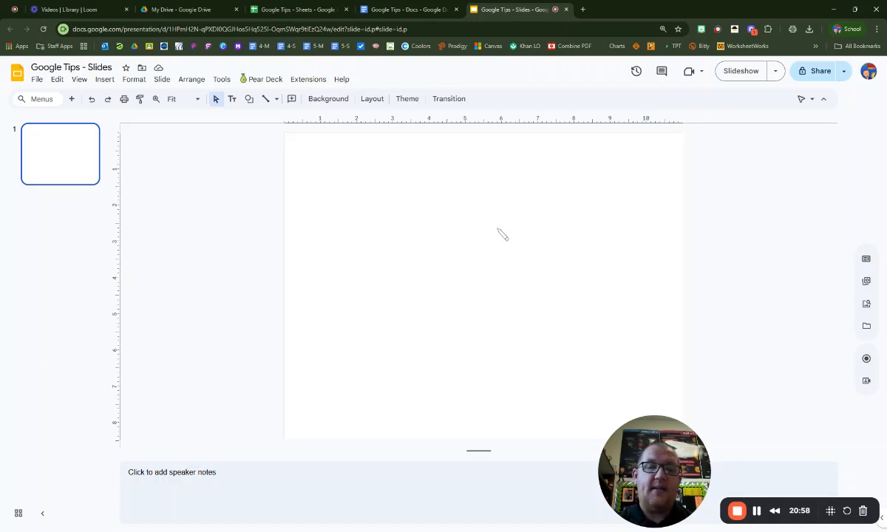
# Step: Change the slide's background to solid yellow
pyautogui.click(328, 100)
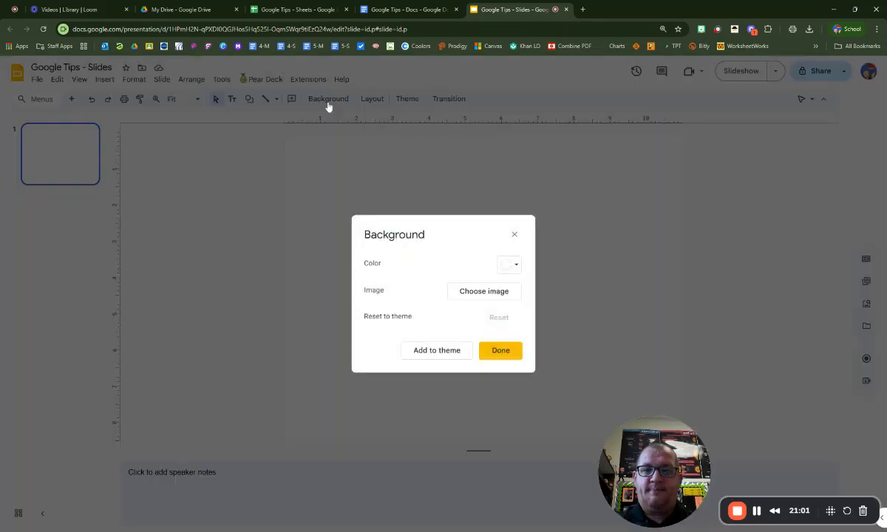
pyautogui.click(513, 266)
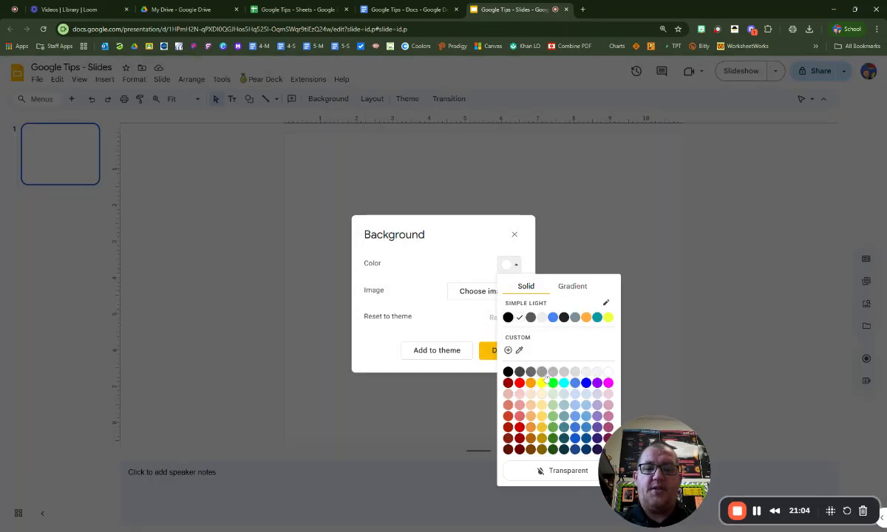
pyautogui.click(543, 380)
pyautogui.click(506, 353)
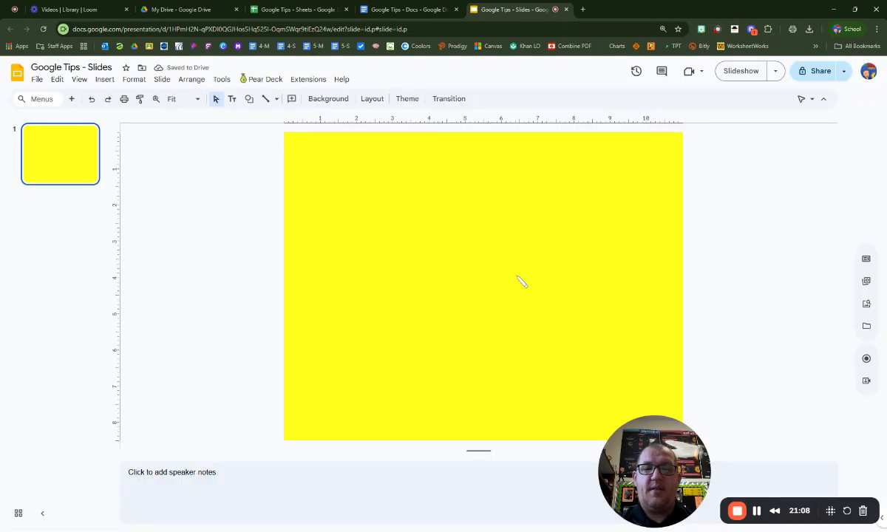
# Step: Open the background settings of the yellow slide
pyautogui.click(325, 98)
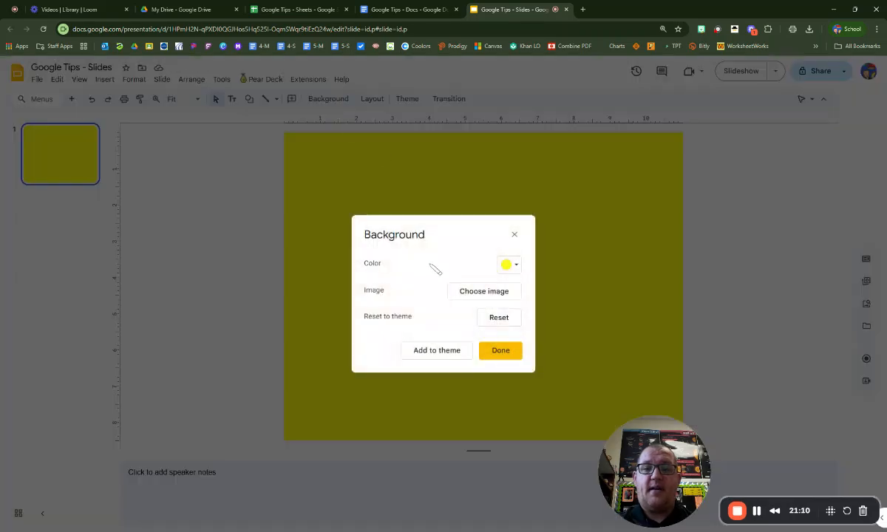